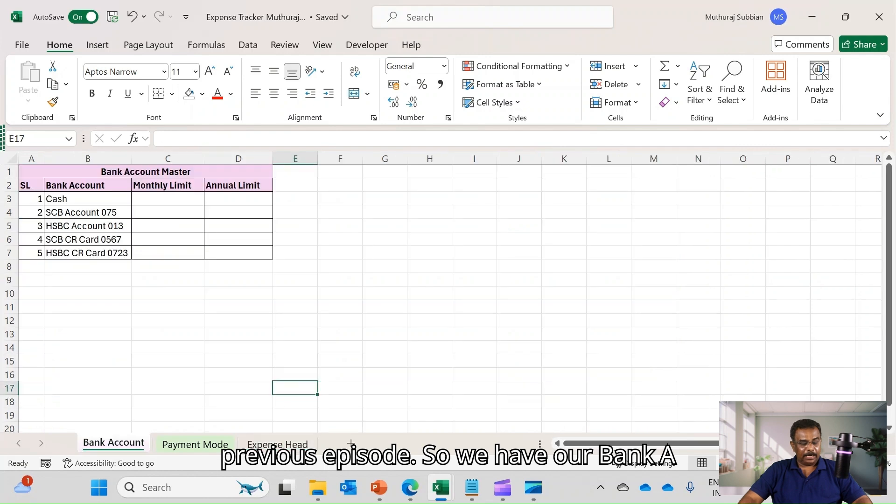
Step: Review the existing Payment Mode and Expense Head sheets
click(195, 444)
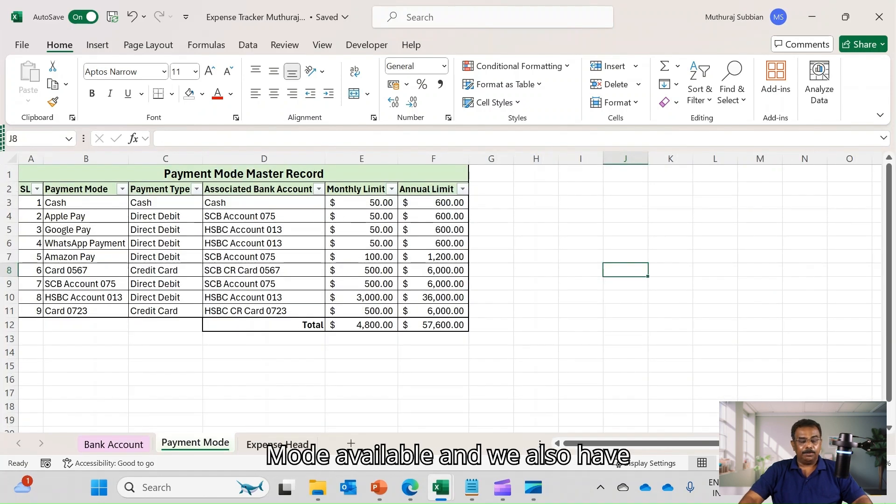
click(277, 444)
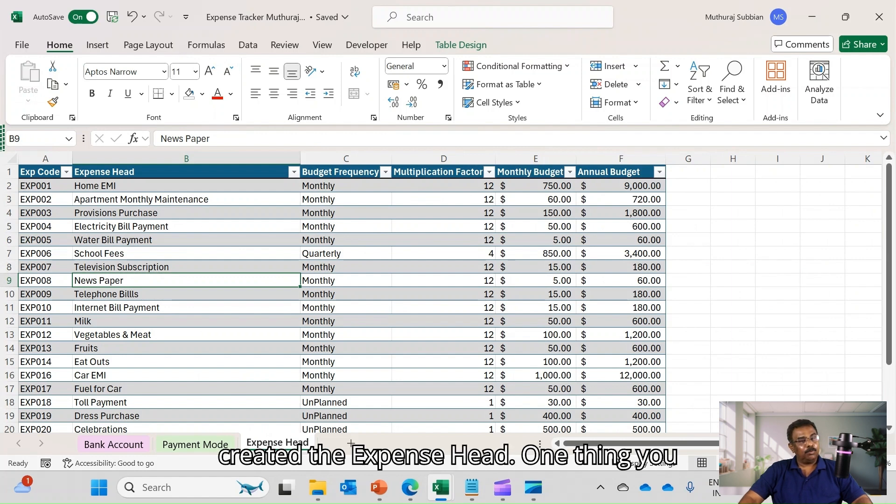
click(536, 186)
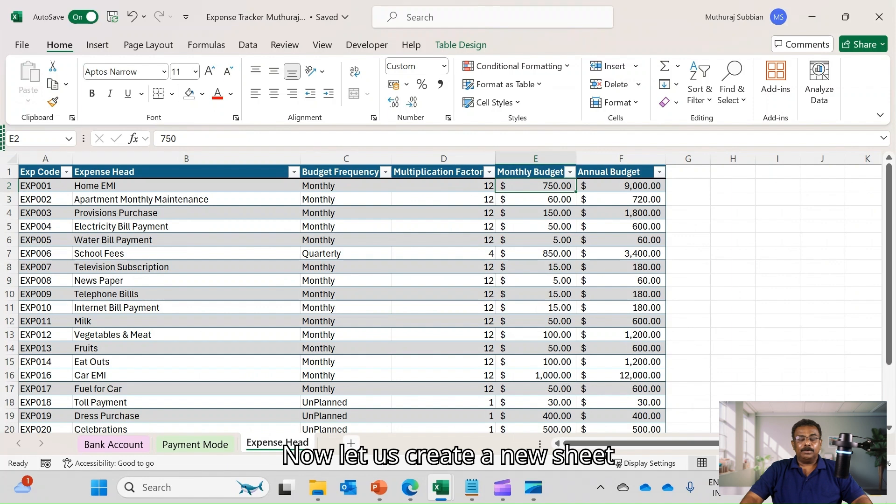
Step: Add a new worksheet after Expense Head and name it Exp Tracker
click(351, 443)
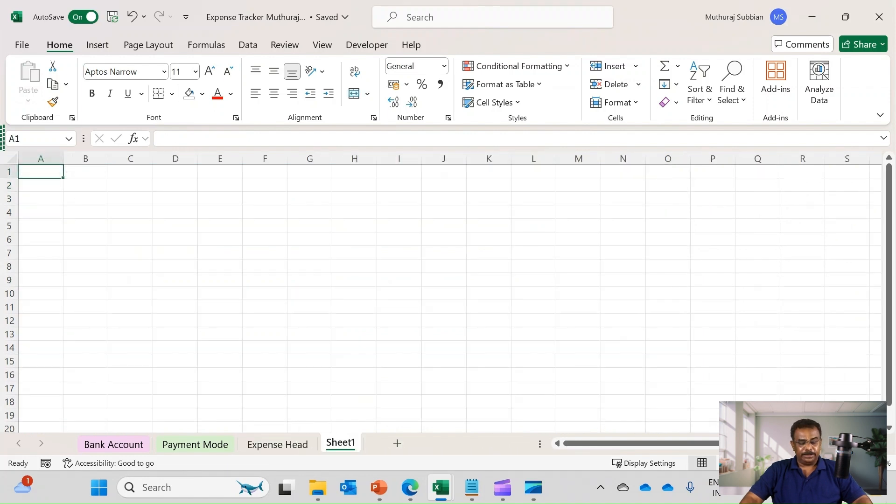
double_click(340, 442)
text(E)
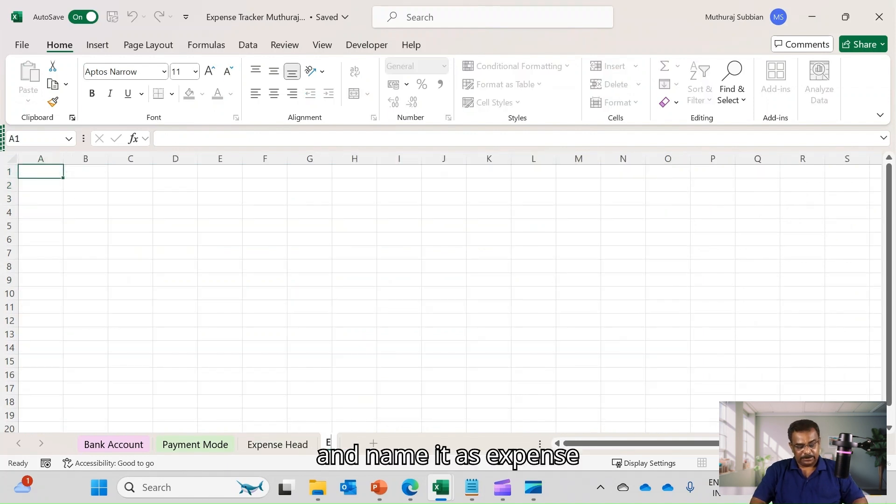
text(xp Tra)
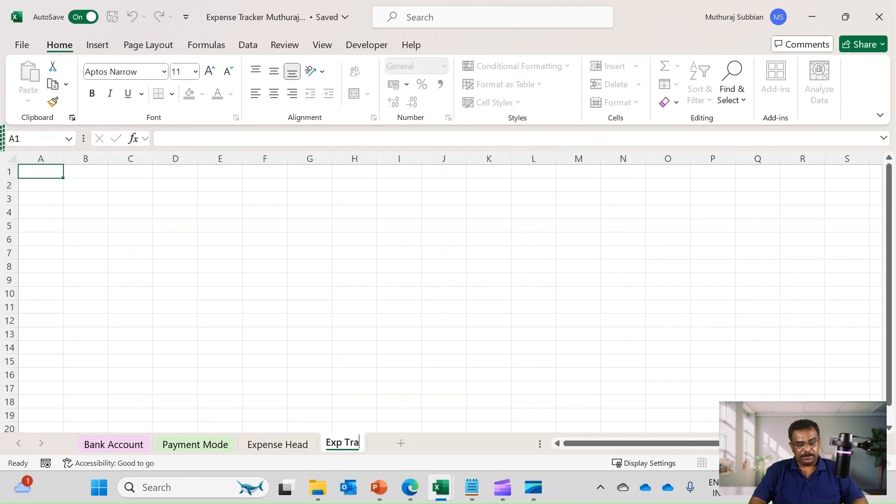
text(cker)
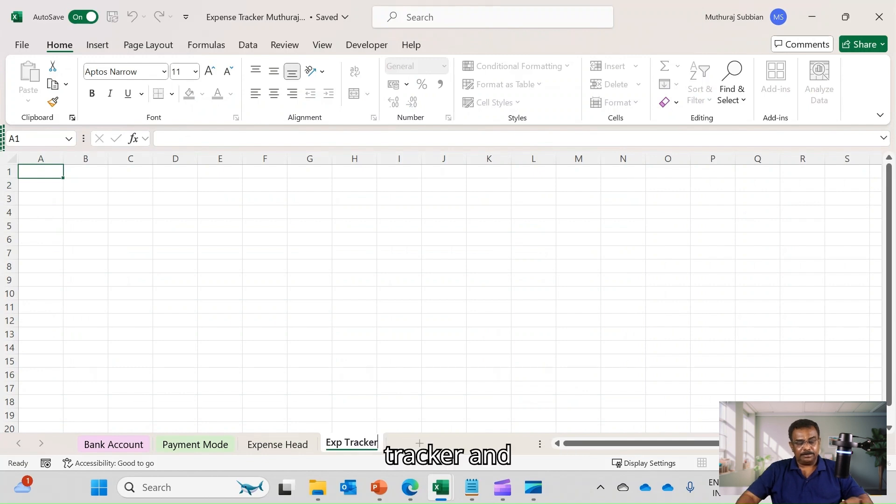
click(533, 374)
Step: Enter the column headings SL in A2 and Date in B2
click(86, 171)
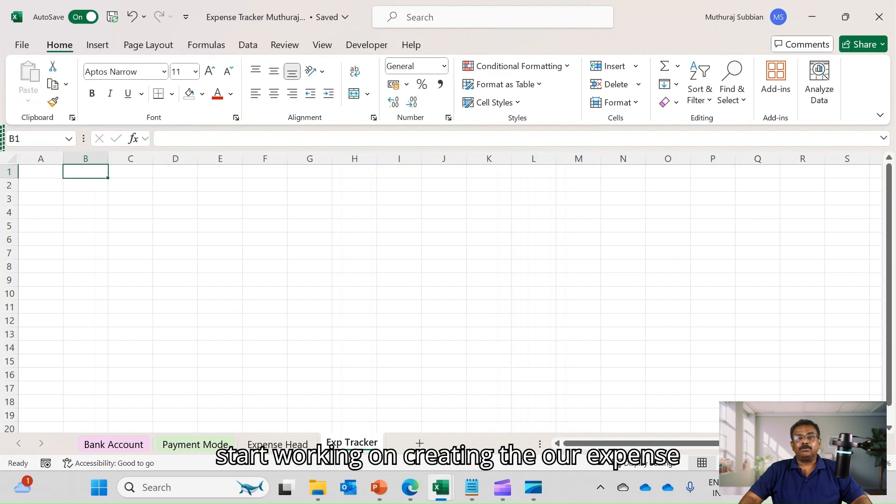
click(41, 171)
click(40, 185)
text(SL)
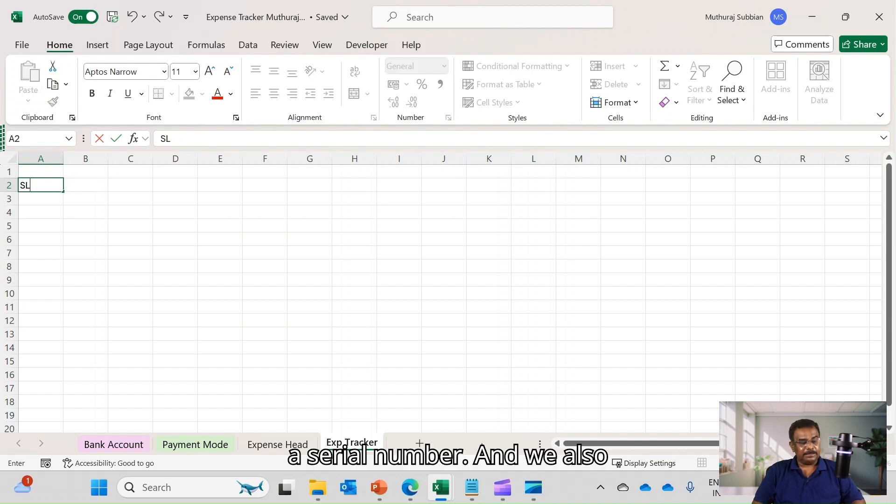
key(Tab)
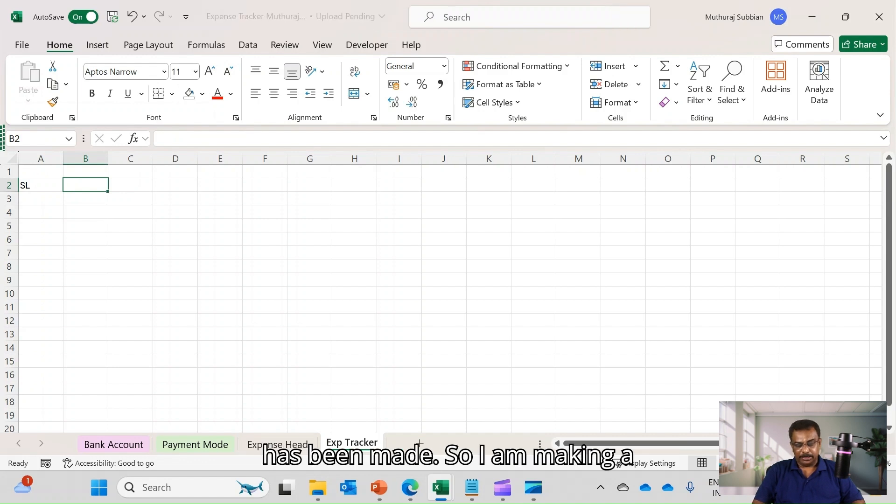
text(Date)
key(Tab)
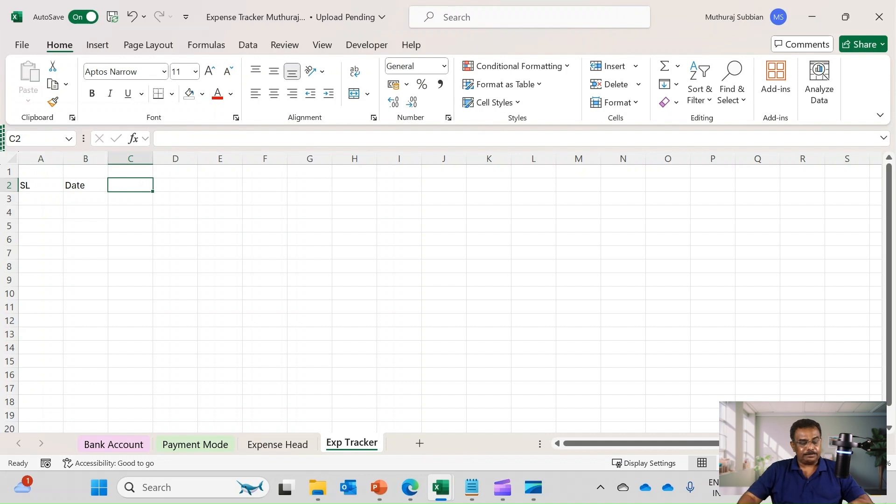
Step: Widen column C to about four times its width and enter the heading Expense Head in C2
drag(153, 158, 297, 159)
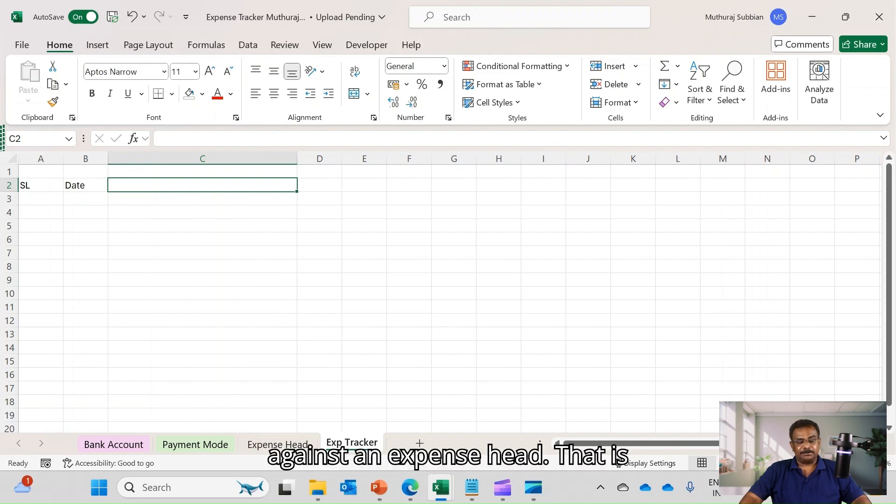
click(276, 444)
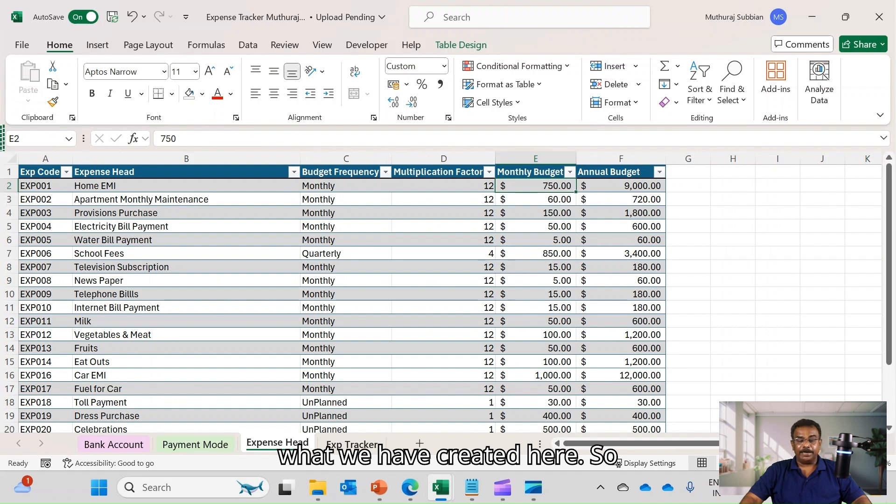
key(ctrl+Page_Down)
text(Ex)
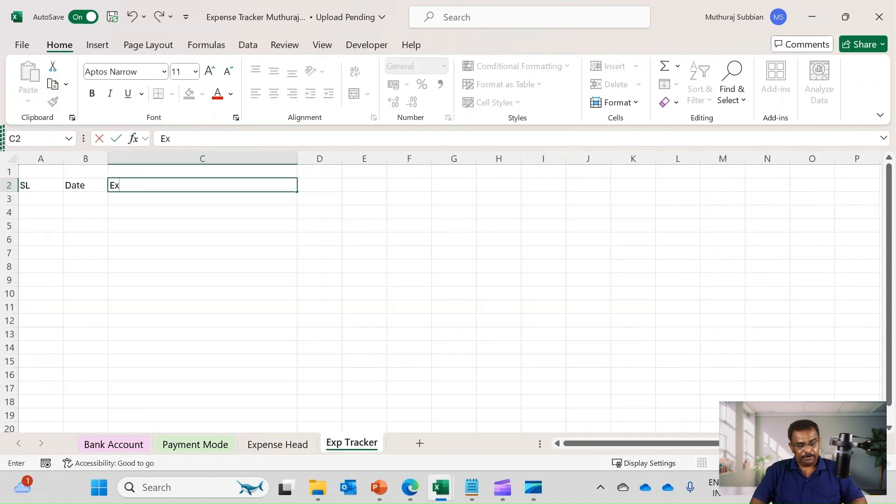
text(pense)
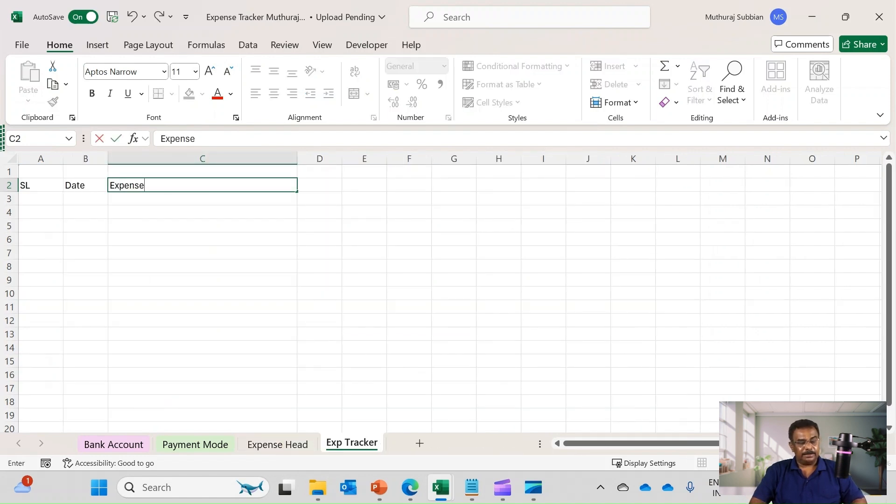
text( Head)
key(Tab)
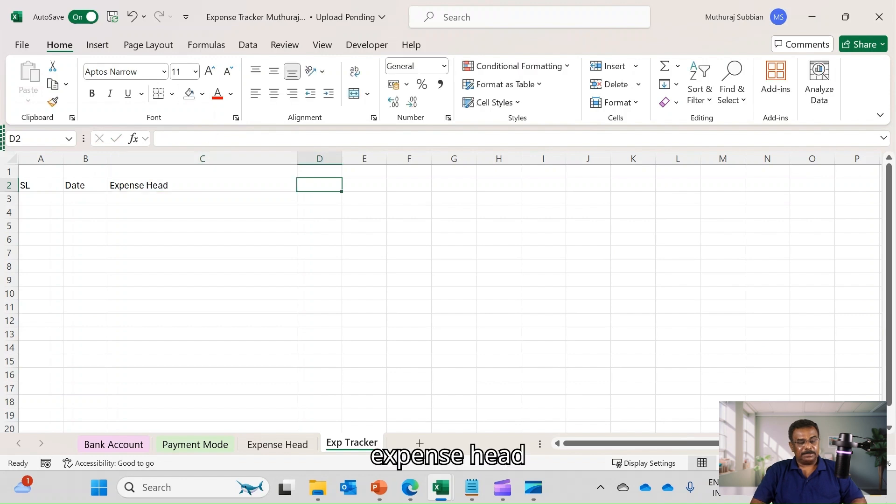
Step: Widen column D to about four times its width and enter the headings Payment Mode in D2 and Amount in E2
key(Left)
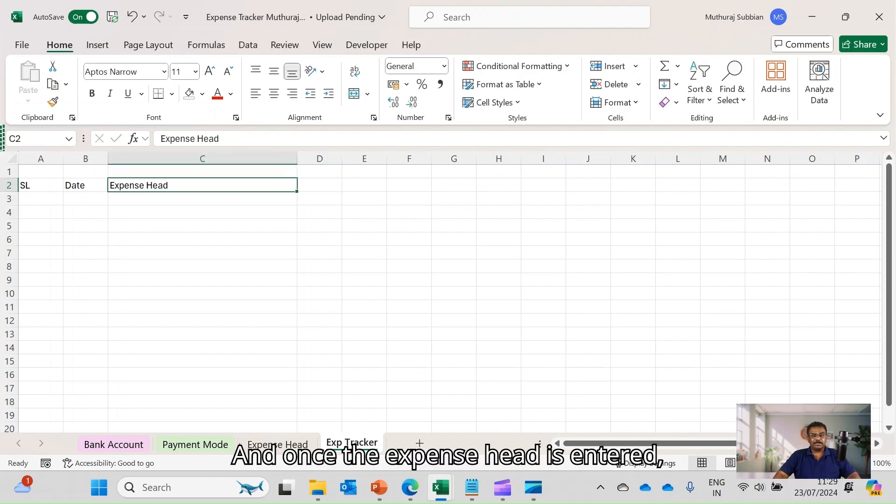
key(Right)
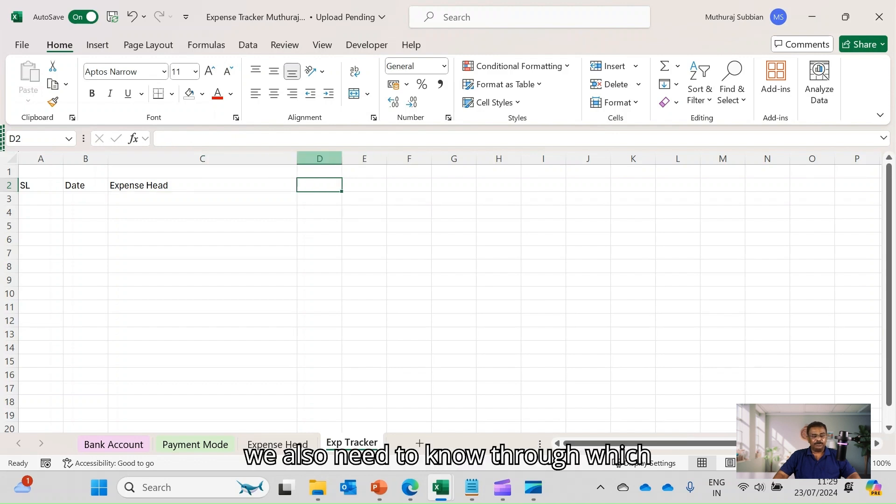
drag(342, 159, 473, 158)
text(Payment Mode)
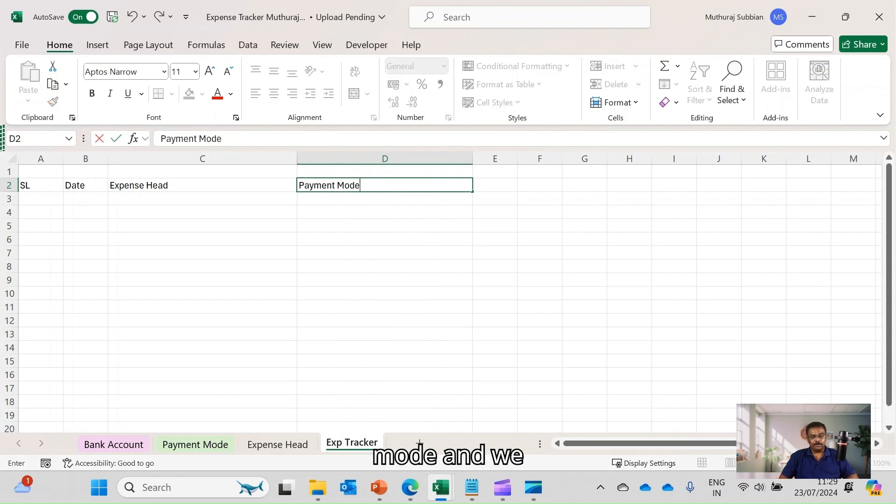
key(Tab)
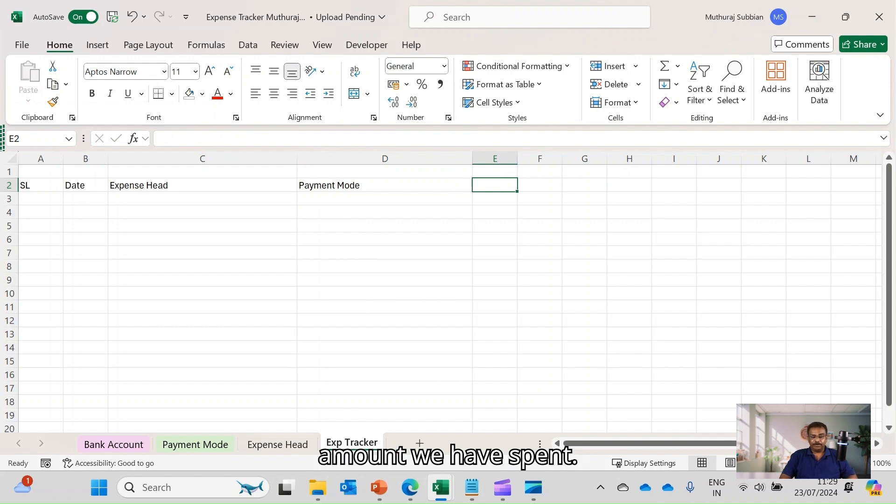
text(Amount)
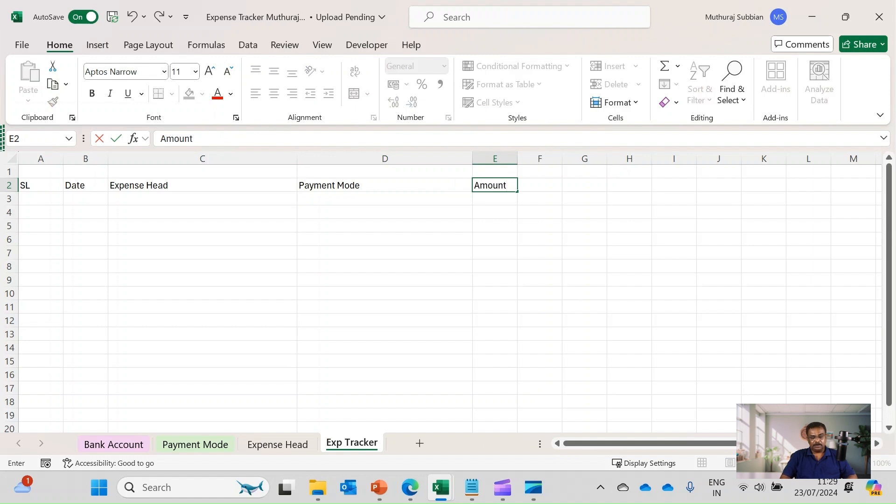
key(Return)
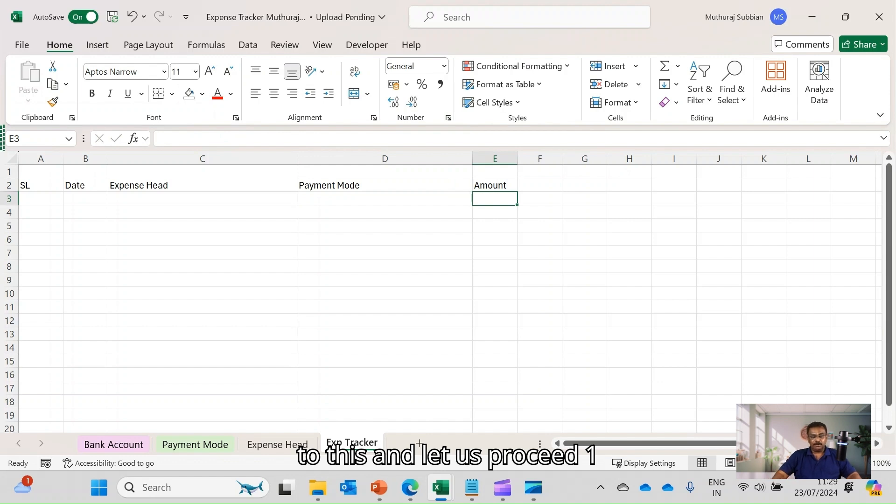
Step: Apply all borders to the tracker range A2:E18
click(540, 185)
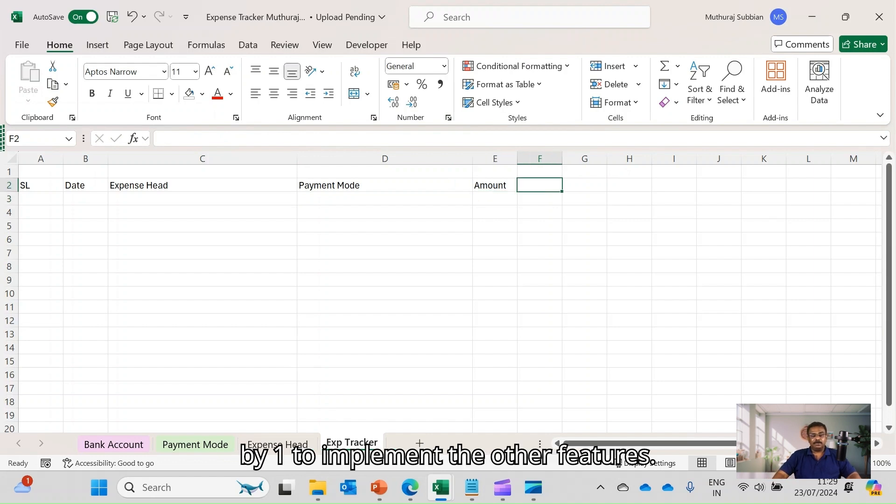
key(Home)
key(Down)
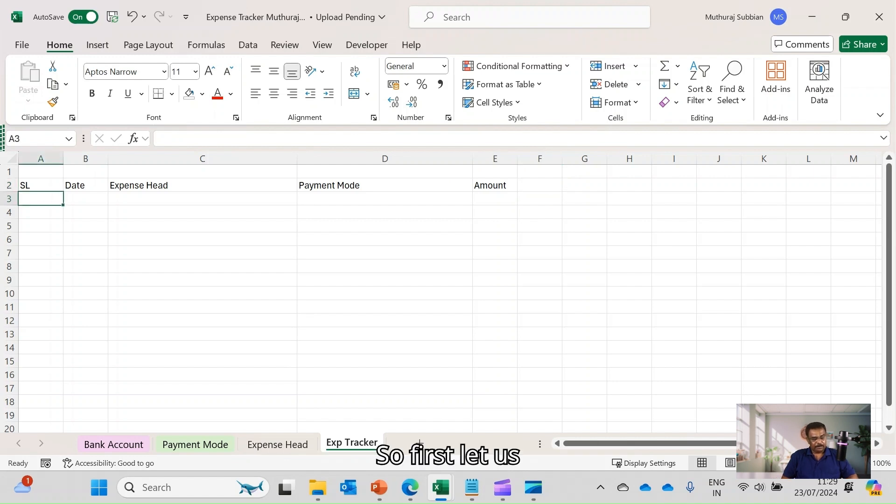
key(Up)
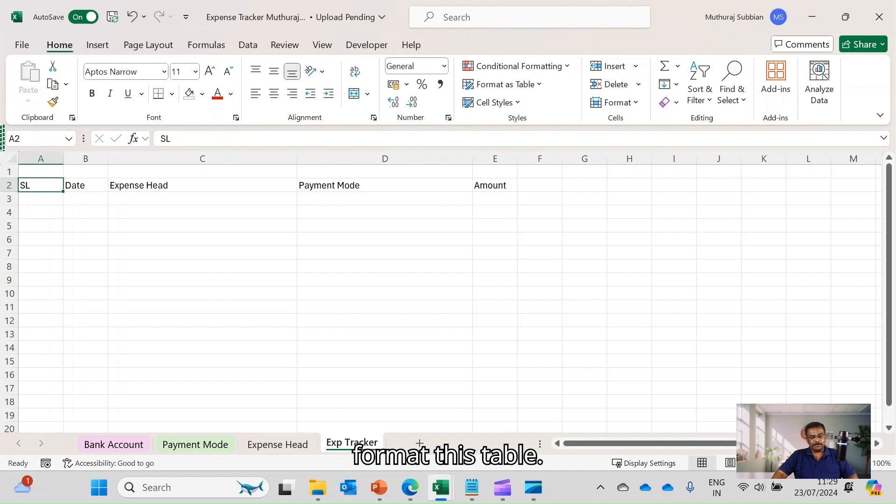
key(ctrl+shift+Right)
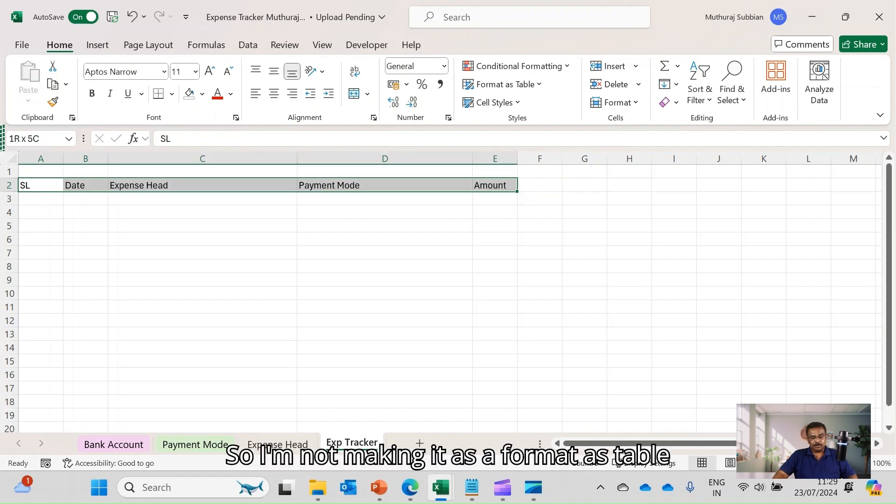
key(shift+Down)
key(shift+Down)
key(shift+Down)
key(shift+Down)
key(shift+Down)
key(shift+Down)
key(shift+Down)
key(shift+Down)
key(shift+Down)
key(shift+Down)
key(shift+Down)
key(shift+Down)
key(shift+Down)
key(shift+Down)
key(shift+Down)
key(shift+Down)
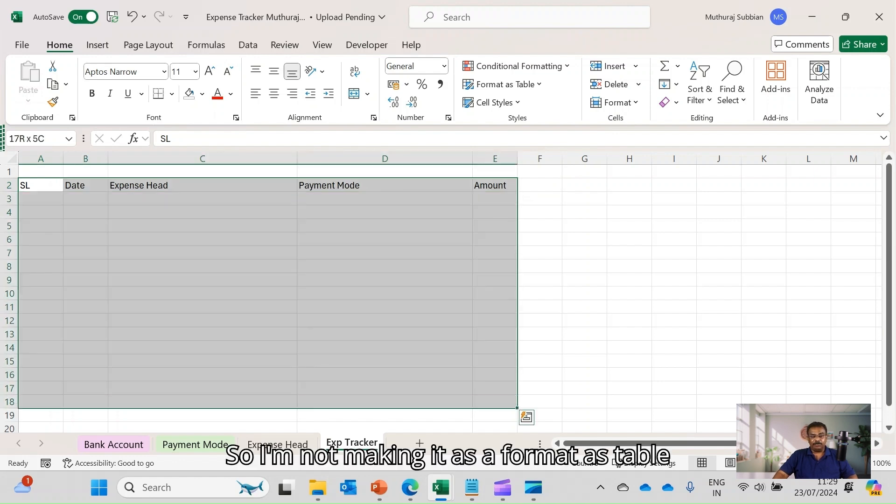
key(ctrl+t)
click(171, 93)
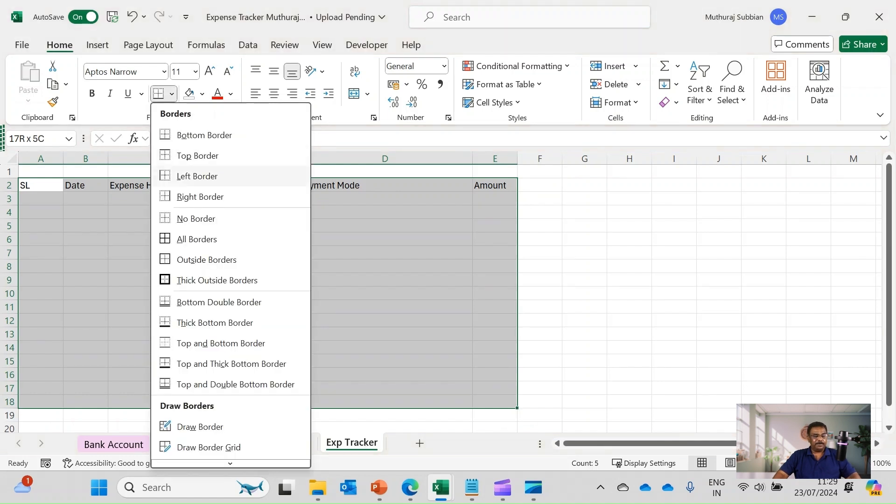
click(197, 240)
click(202, 253)
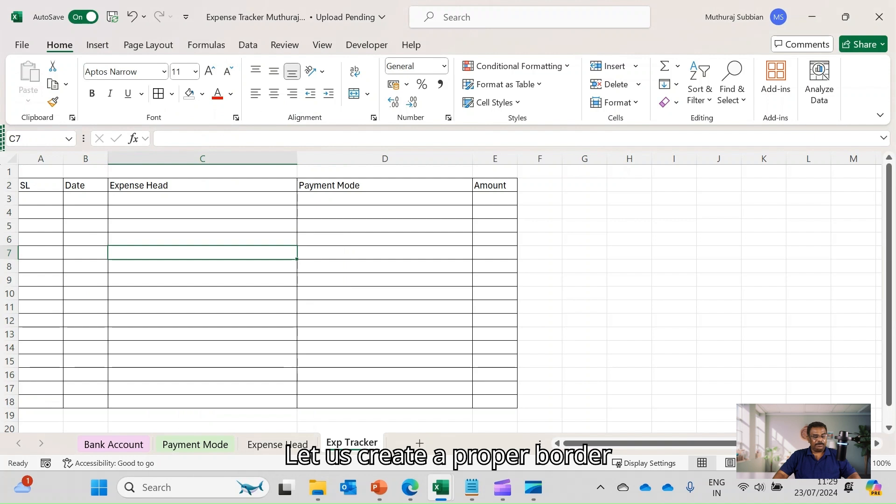
Step: Make the header row A2:E2 bold and fill it with light blue
click(41, 185)
key(ctrl+shift+Right)
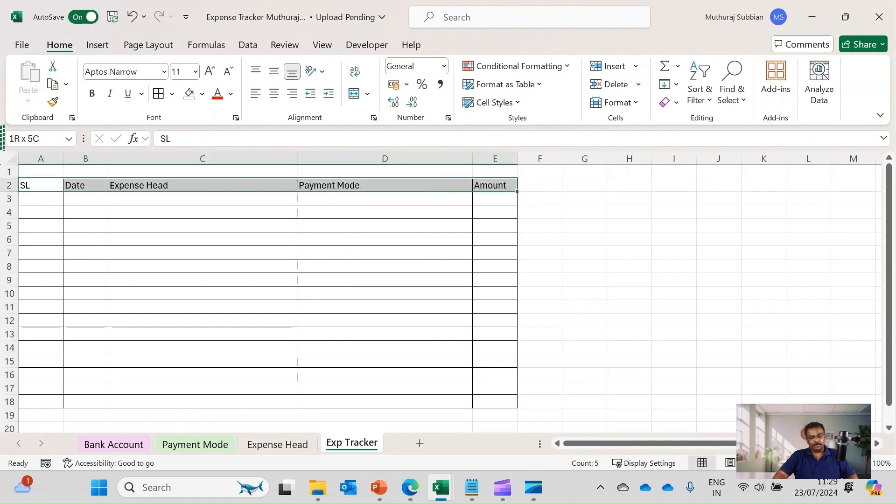
key(ctrl+b)
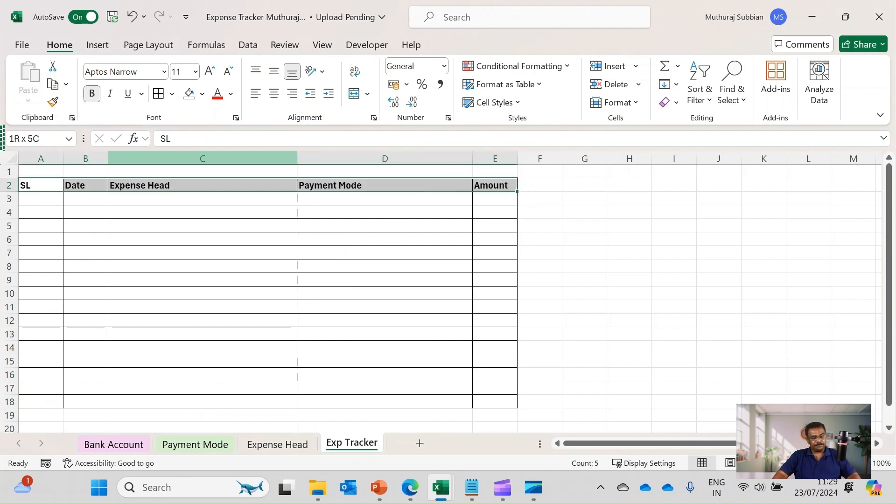
click(202, 94)
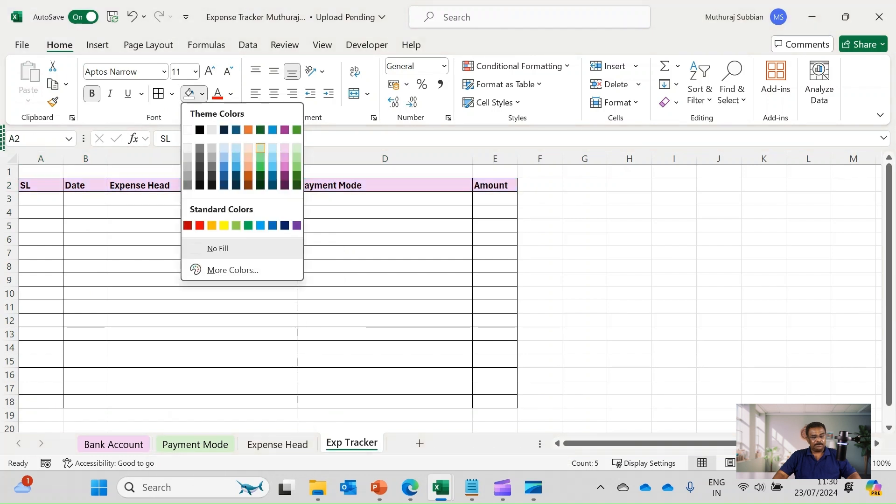
click(236, 148)
click(202, 212)
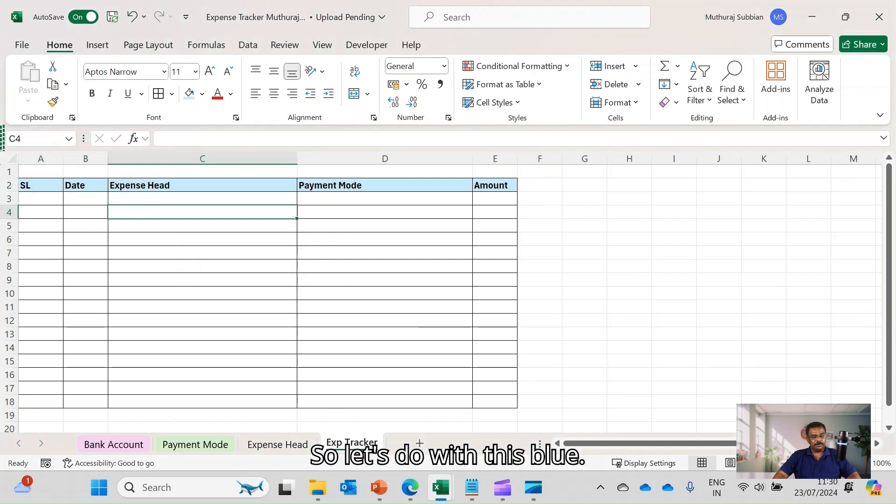
Step: Enter 1 as the first serial number in A3
click(41, 199)
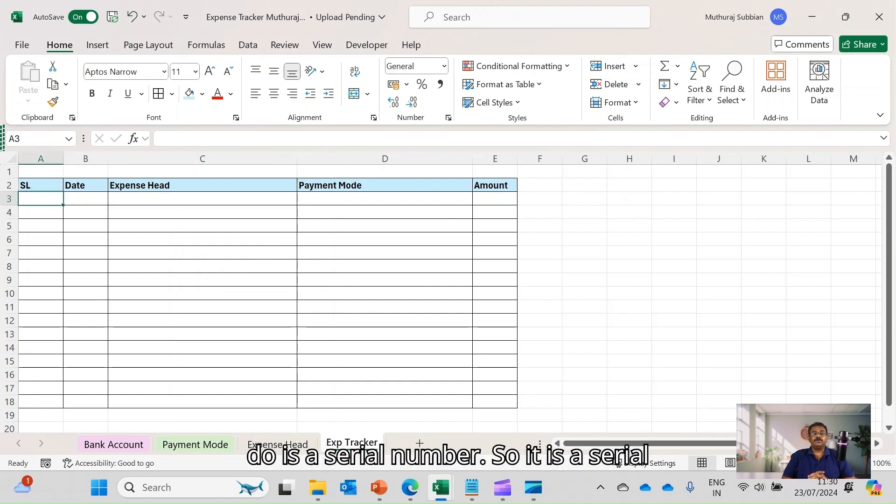
text(1)
key(Tab)
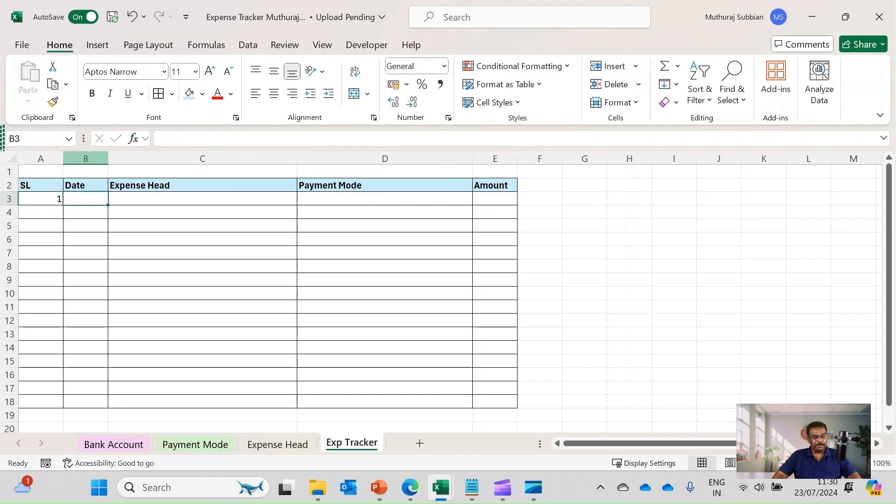
Step: Widen column B to fit full dates and enter the current date, 23/07/2024, in B3
drag(108, 159, 140, 158)
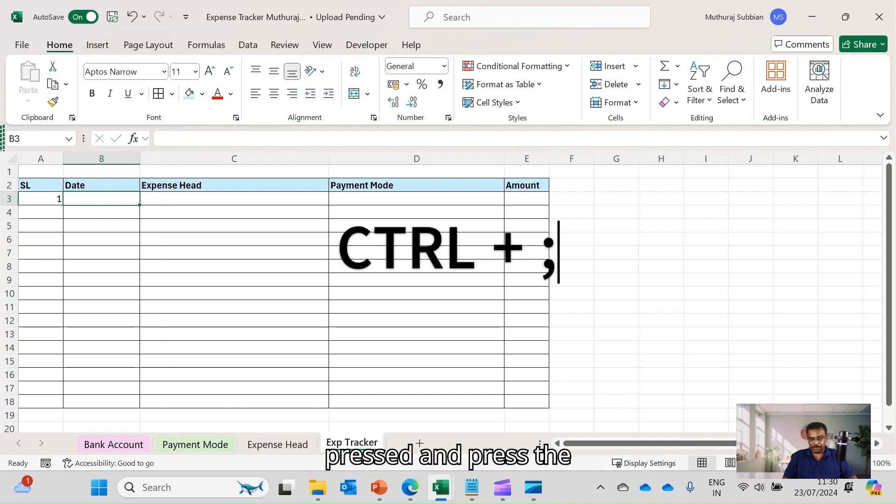
key(ctrl+semicolon)
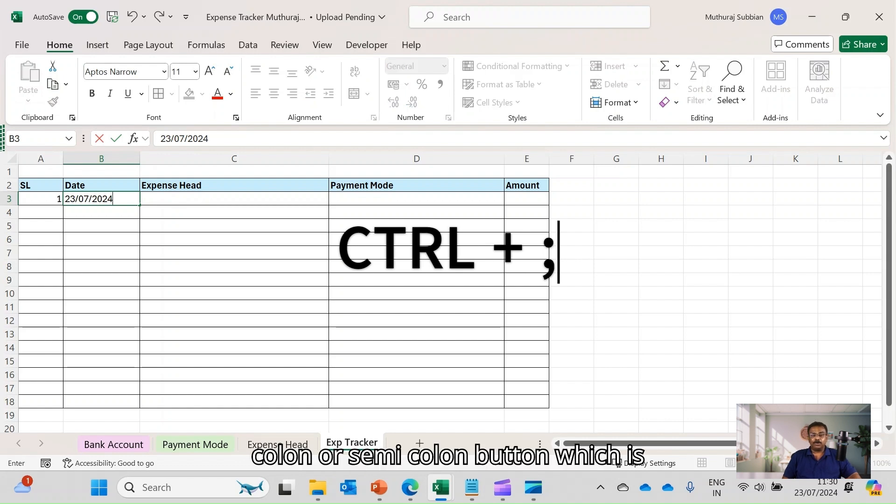
key(Return)
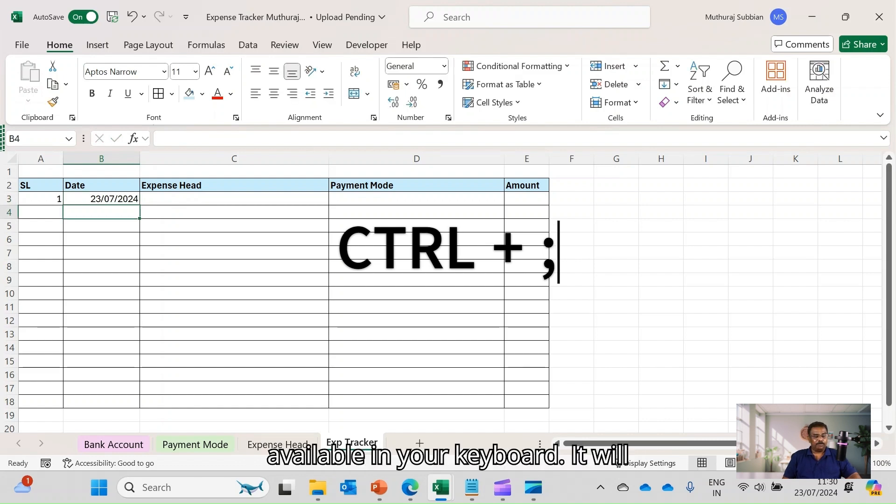
click(234, 198)
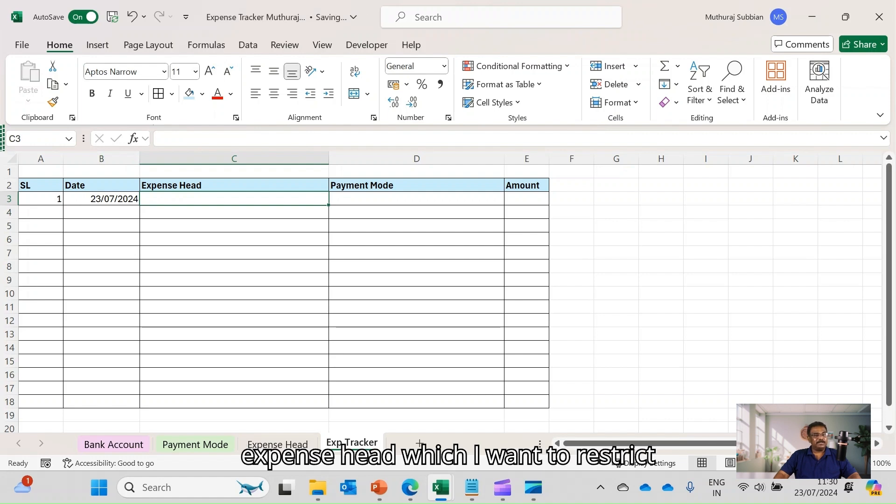
click(277, 444)
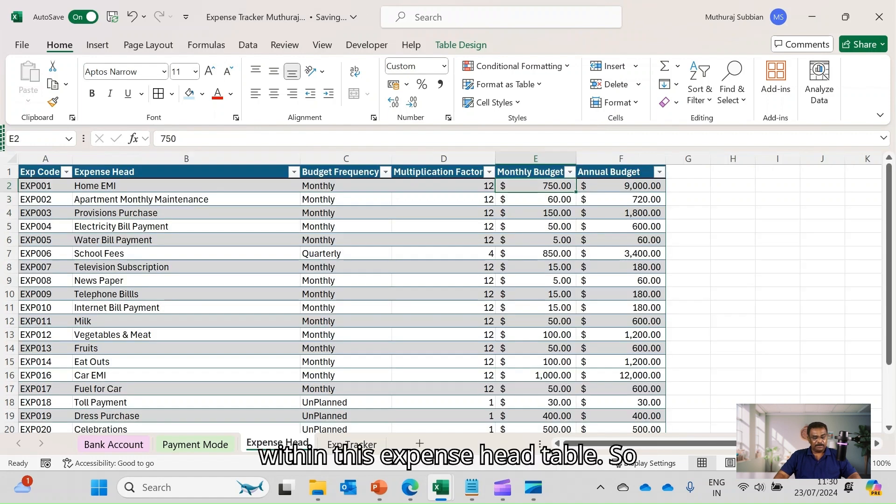
click(352, 444)
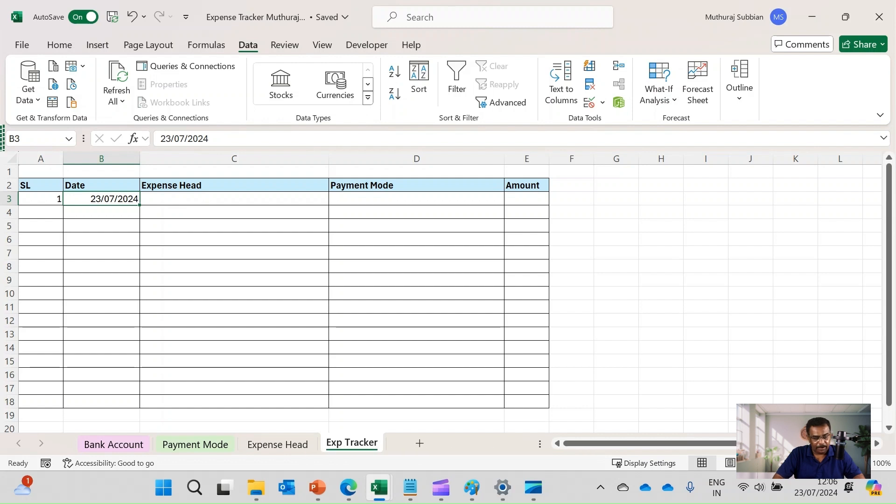
Step: Clear the date from B3 and set up a data validation rule there that allows only dates between two limits
key(Delete)
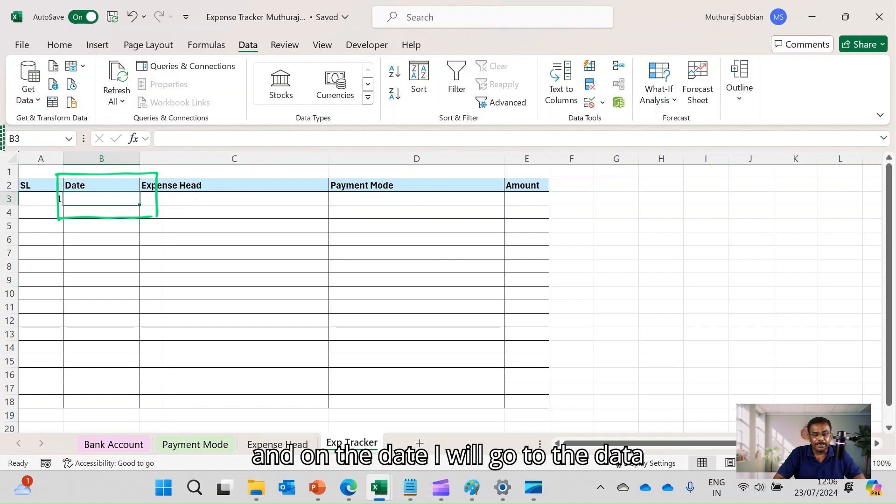
click(603, 103)
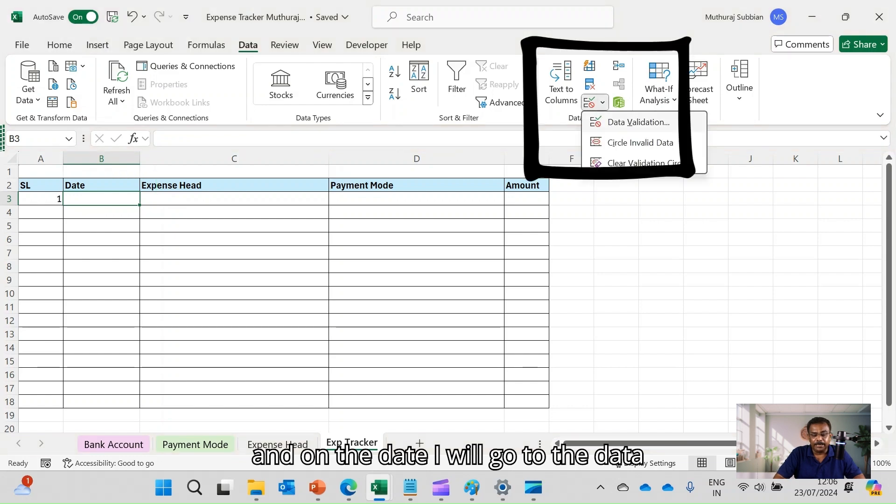
click(630, 121)
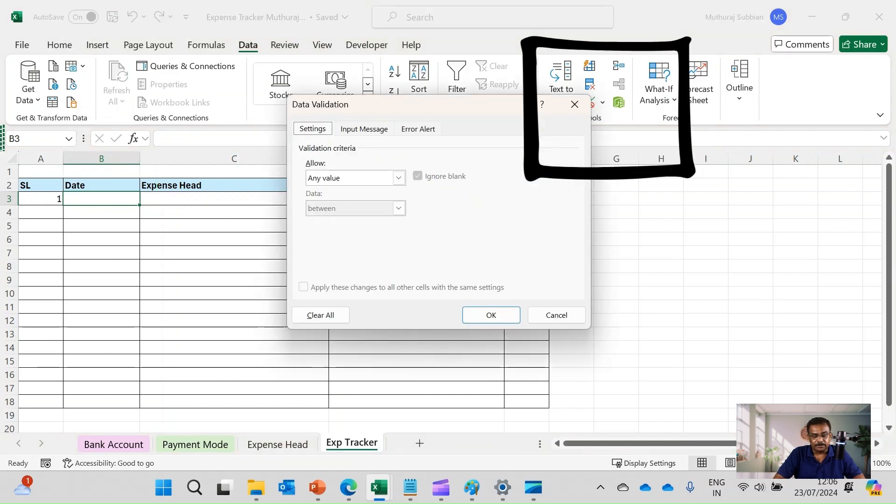
click(398, 177)
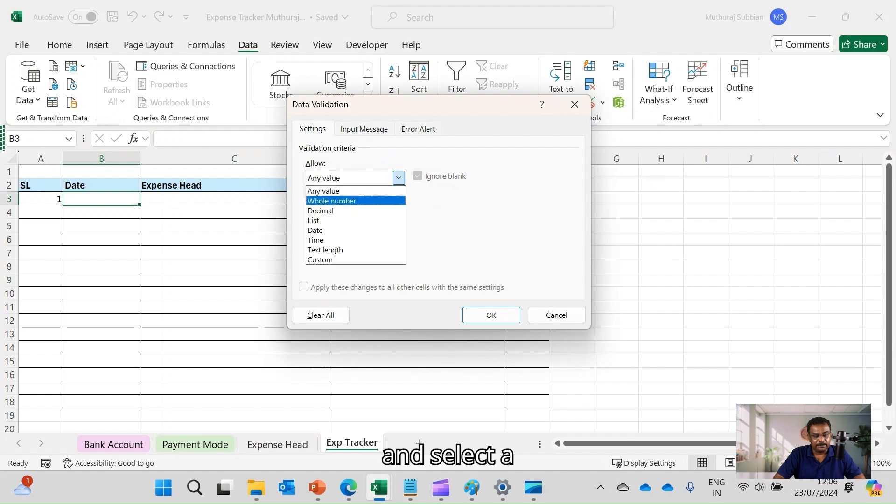
click(327, 230)
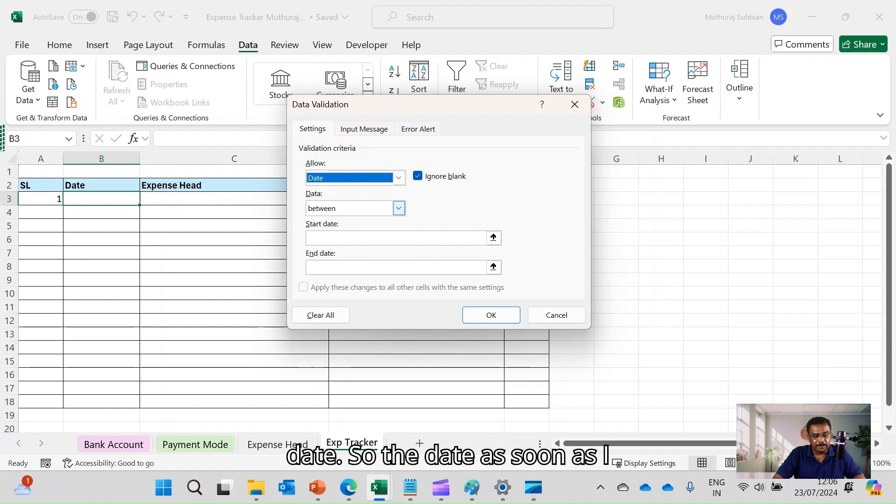
click(399, 208)
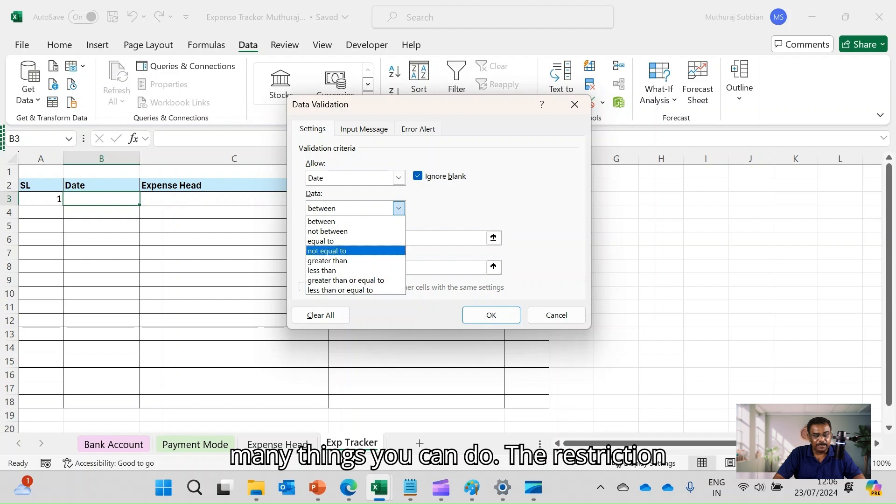
click(336, 221)
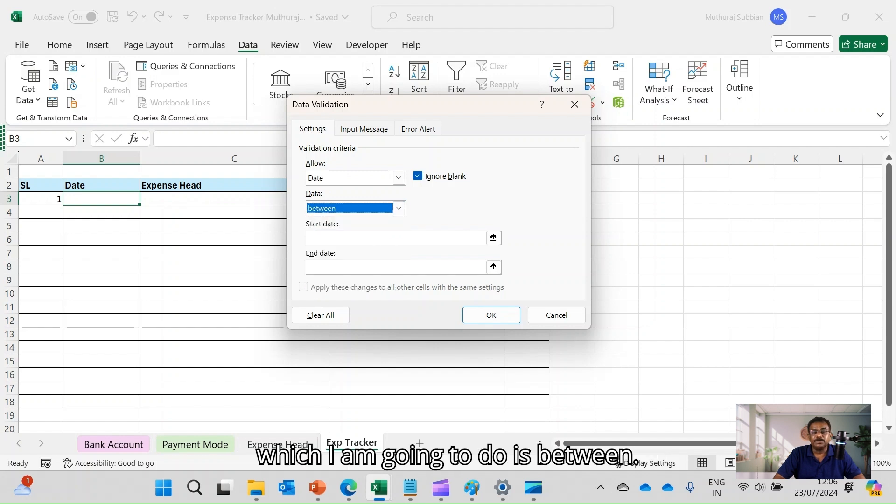
Step: Set the validation rule's start date to 01-Jan-2024 and end date to 31-Dec-2024, and apply it to B3
click(337, 238)
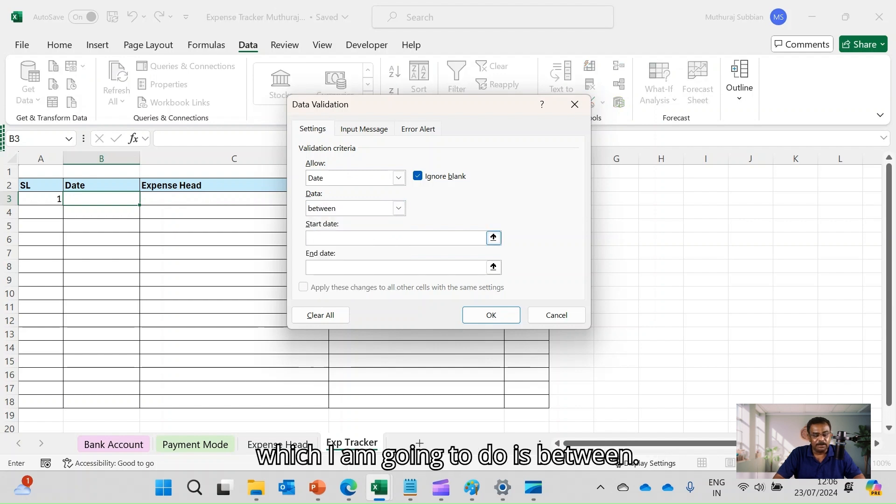
text(01-J)
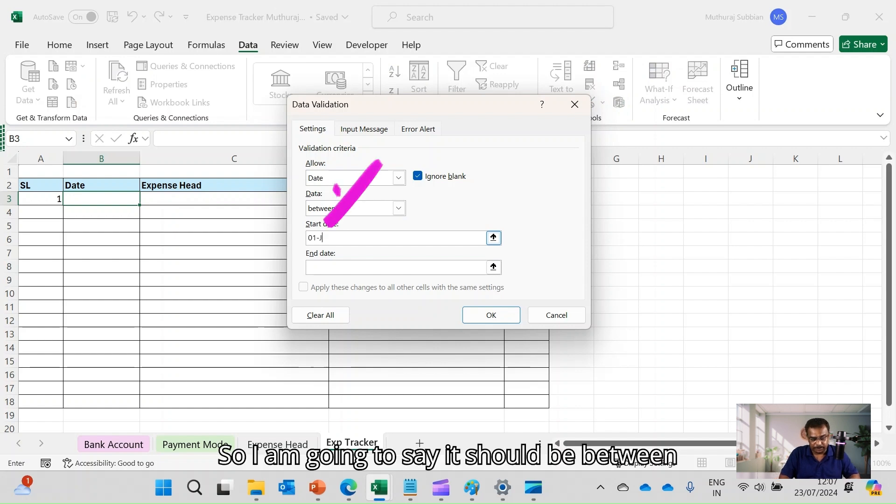
text(an-2024)
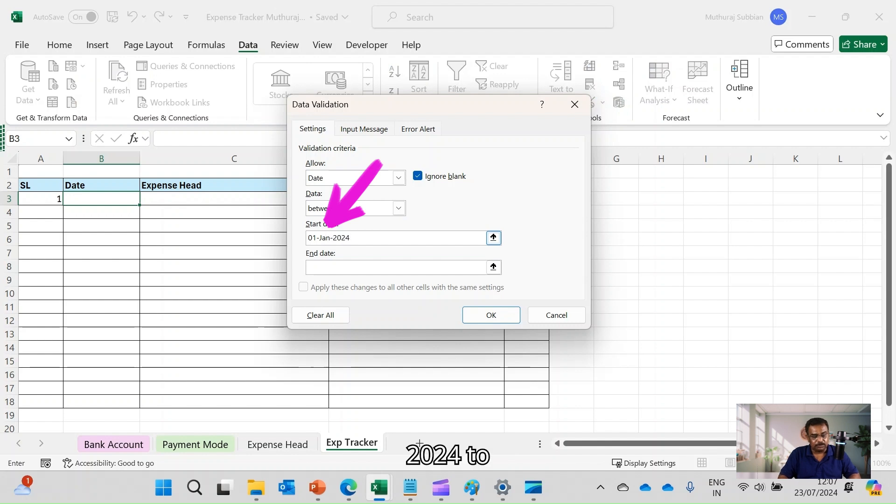
key(Tab)
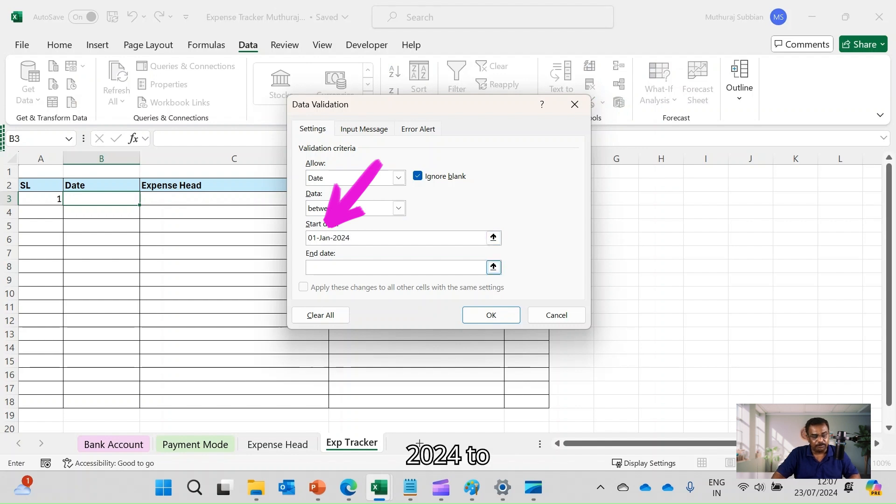
text(31-D)
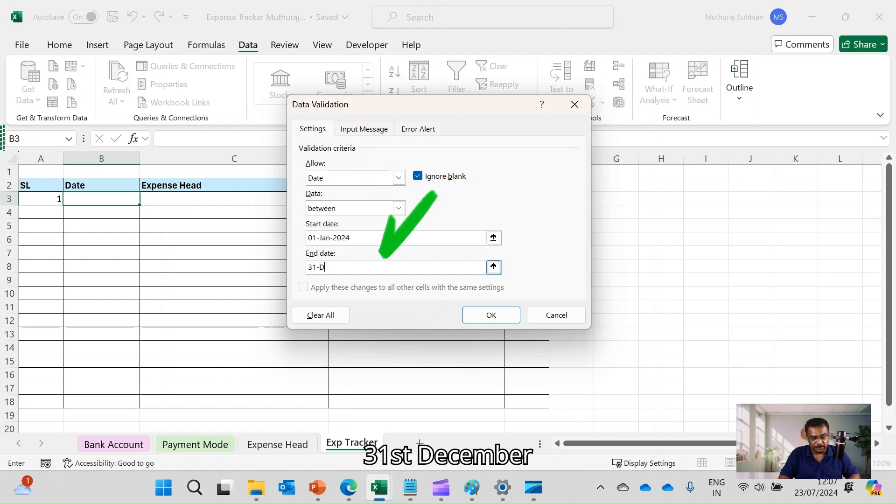
text(ec-2024)
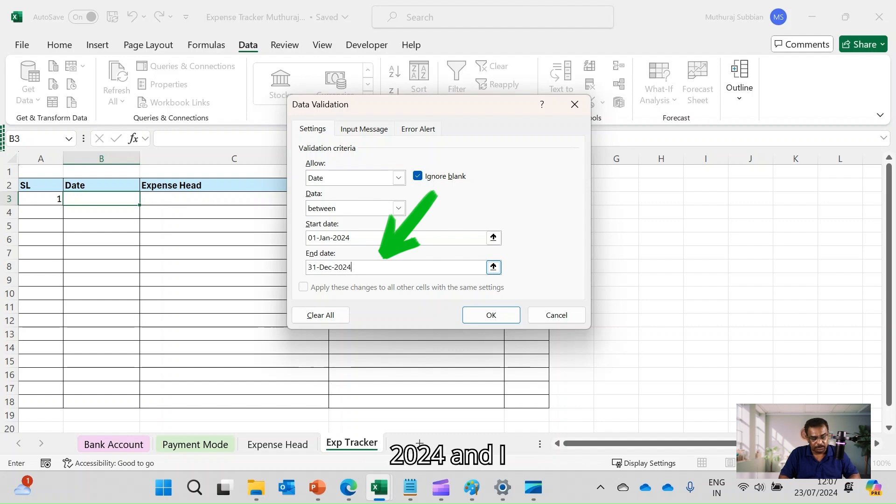
click(490, 315)
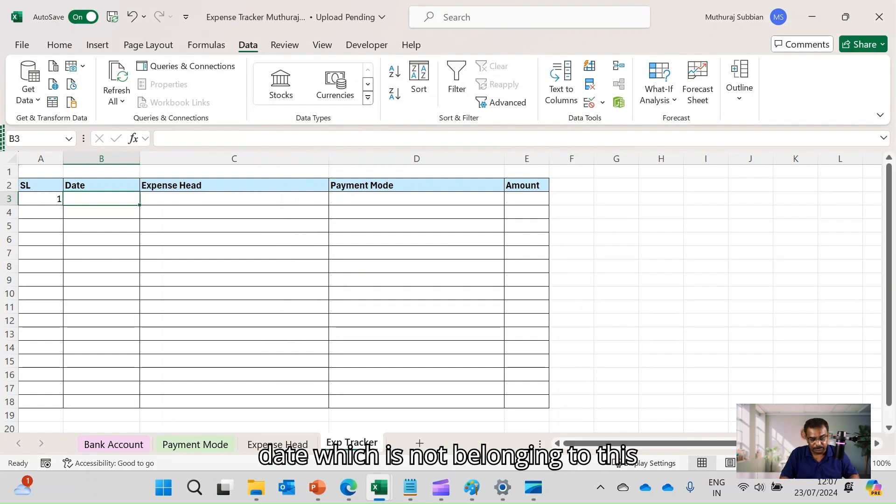
Step: Test the date rule by trying to enter 01-Jan-2023 in B3, then discard the entry
text(01)
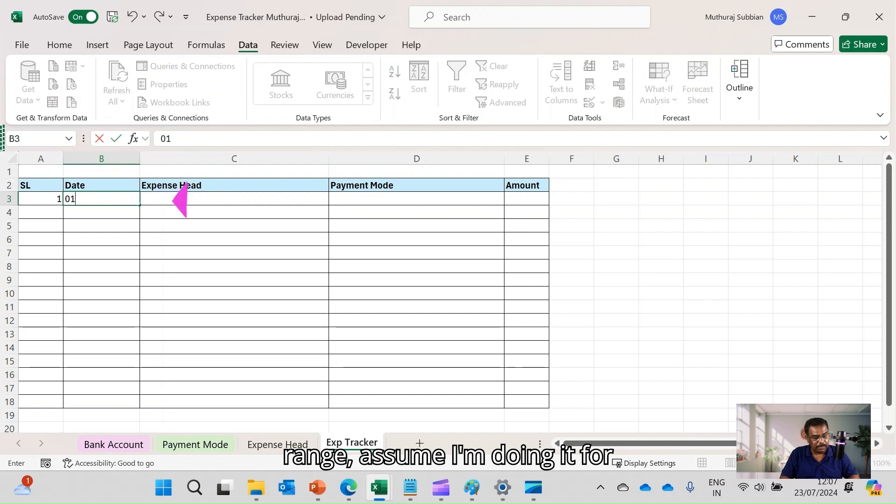
text(-Jan-2023)
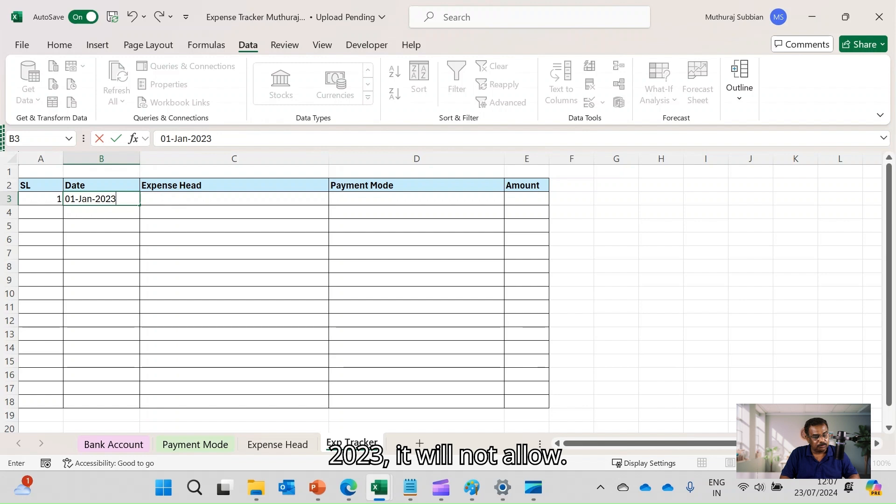
key(Return)
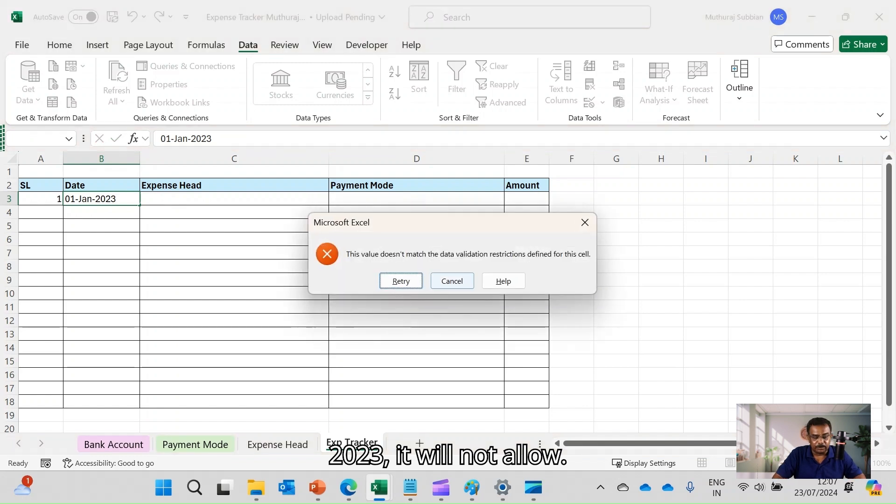
click(452, 281)
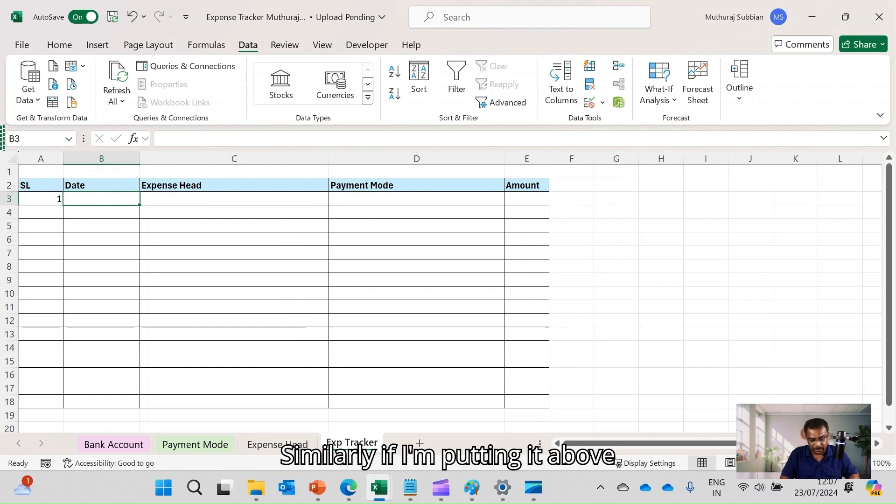
Step: Test the upper date limit by trying to enter 01-Feb-2025 in B3, then discard the entry
text(0)
key(BackSpace)
text(01-)
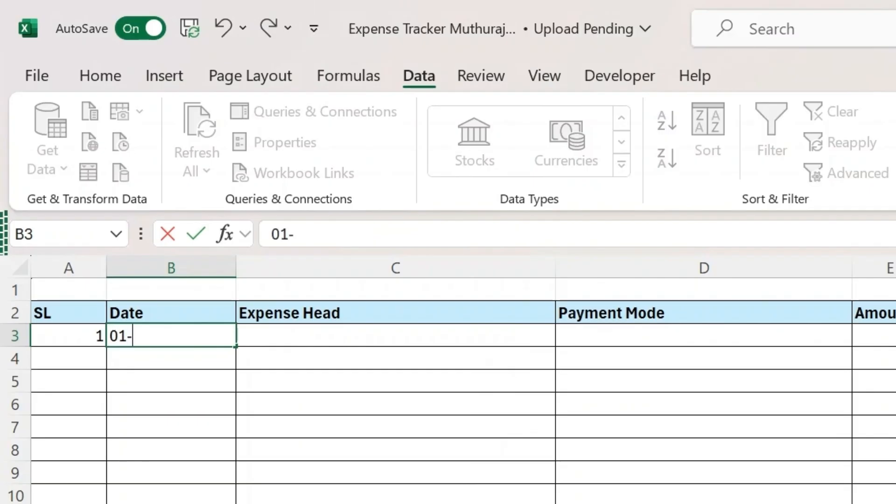
text(Feb-2025)
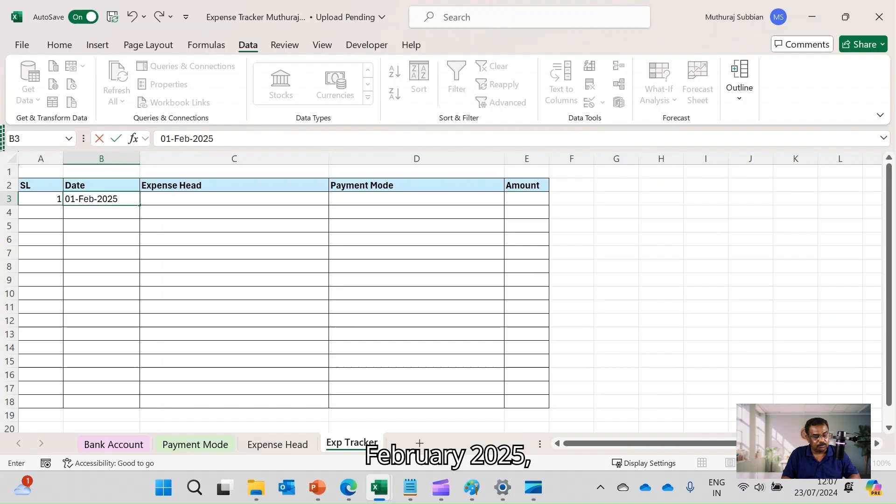
key(Return)
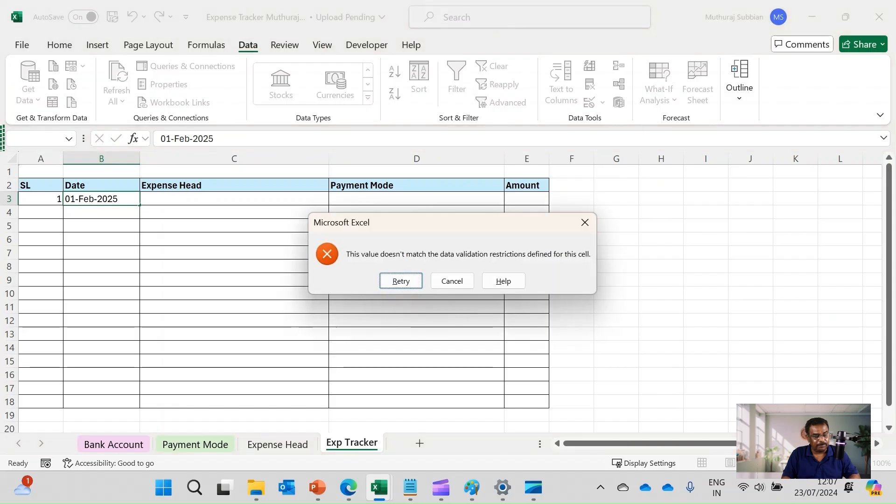
key(Tab)
key(Return)
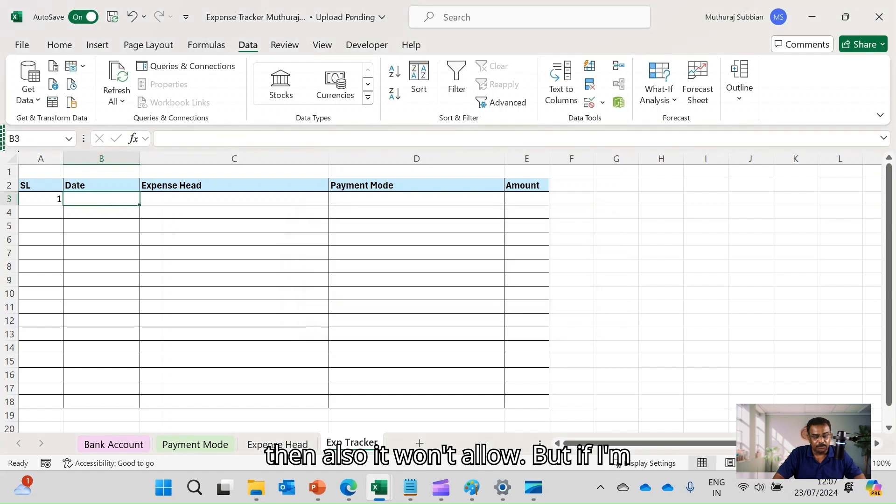
Step: Enter the current date, 23/07/2024, in the validated cell B3
key(ctrl+semicolon)
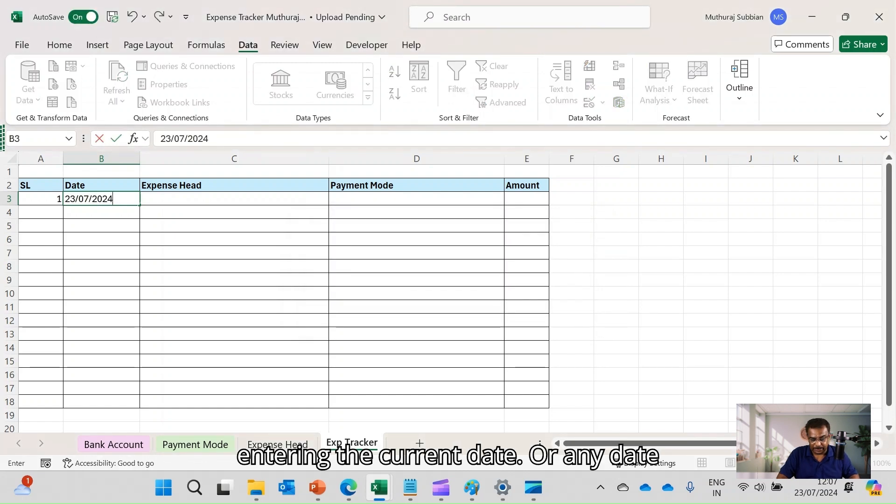
key(Return)
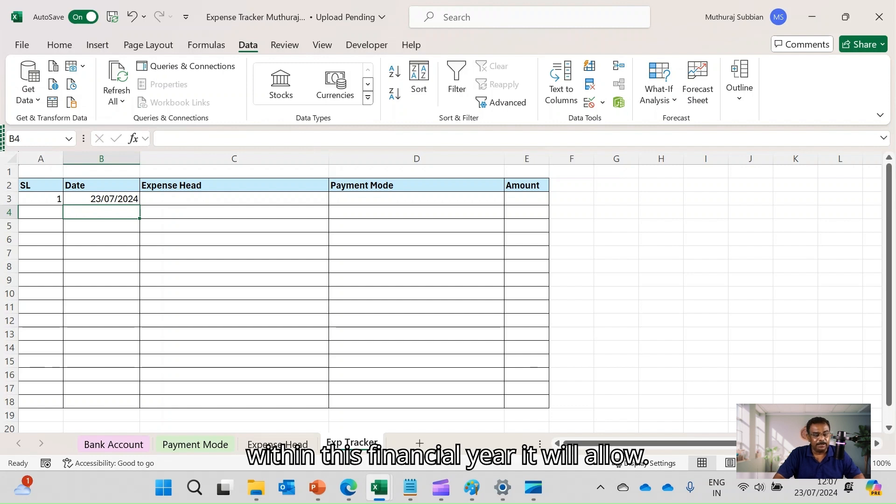
Step: Give B3's data validation an input message titled "Please Note"
key(Up)
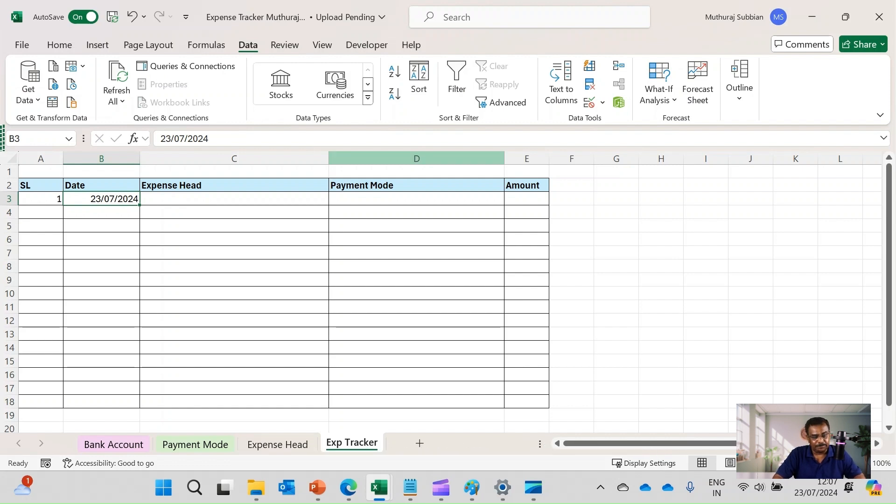
click(602, 101)
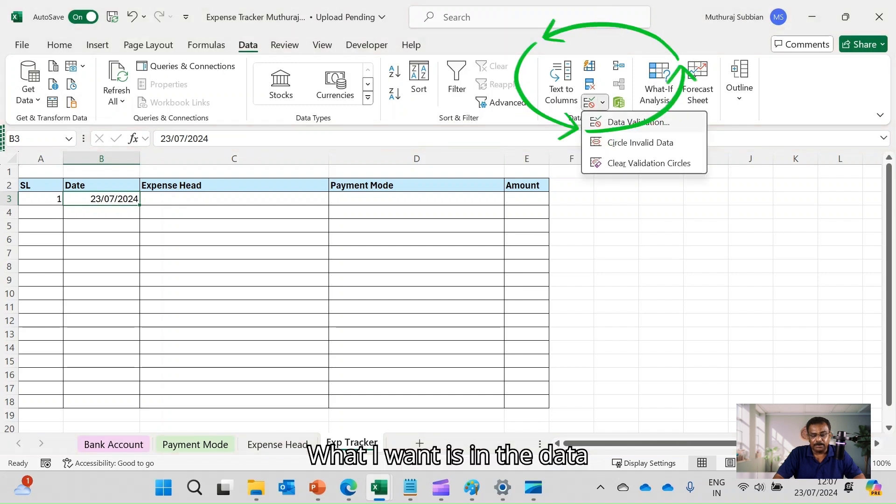
click(639, 123)
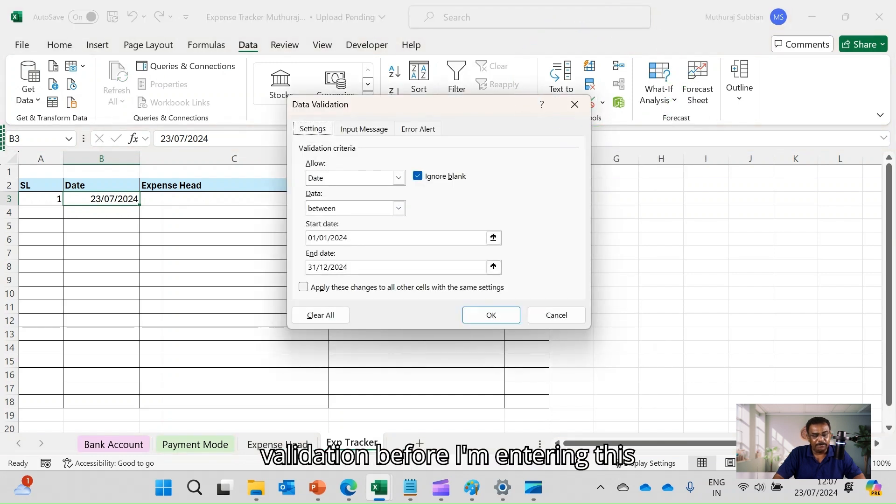
click(364, 128)
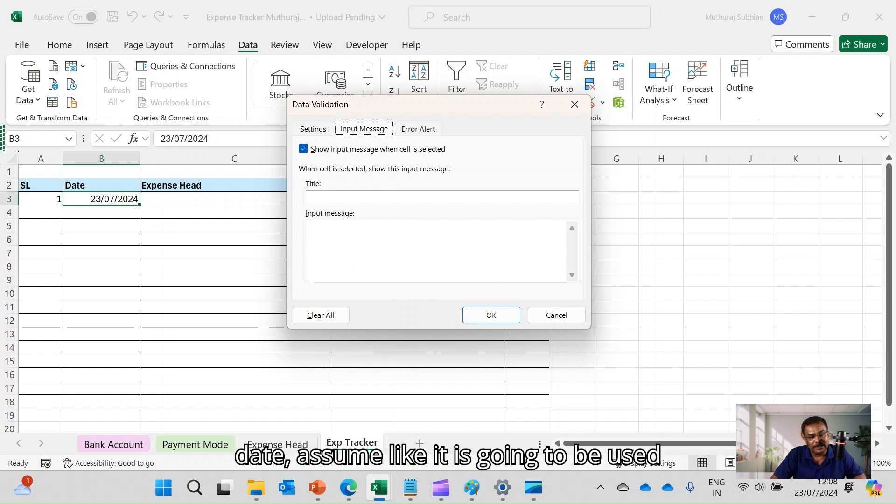
click(364, 198)
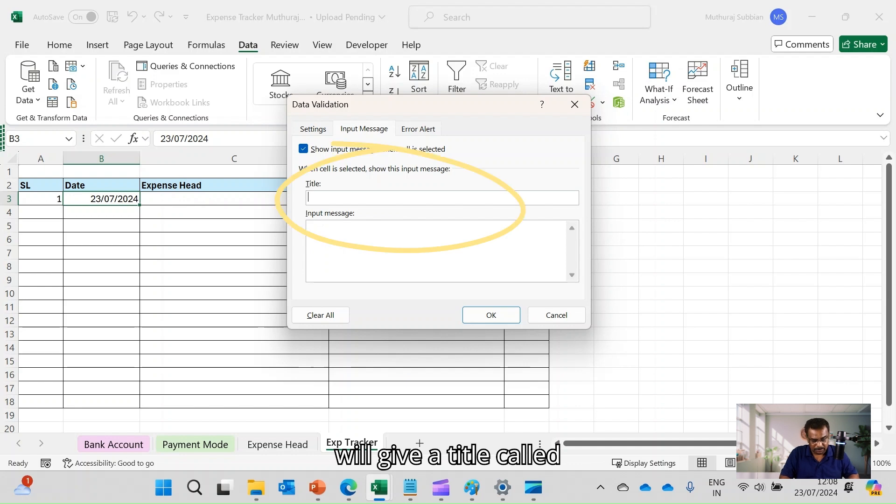
text(D)
text(leae )
text(Note)
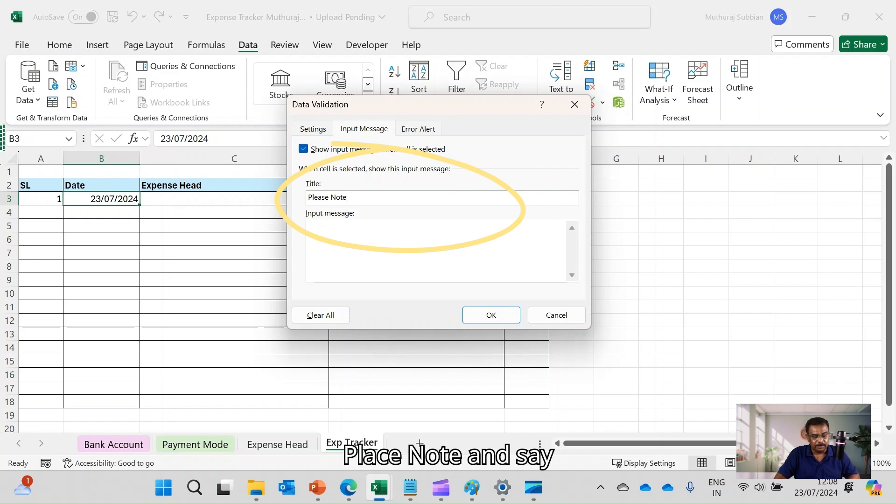
Step: Set the input message text to "Date should be within the current Year" and apply it to B3
key(Tab)
text(Date should be within the)
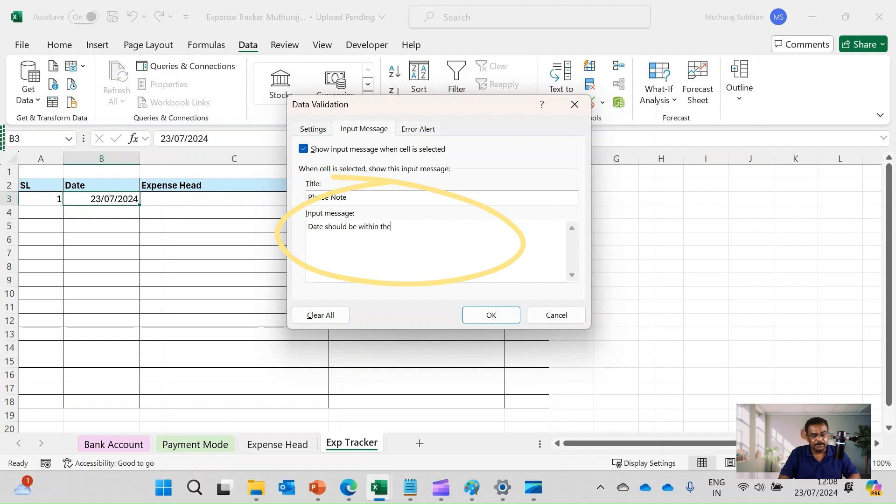
text( current )
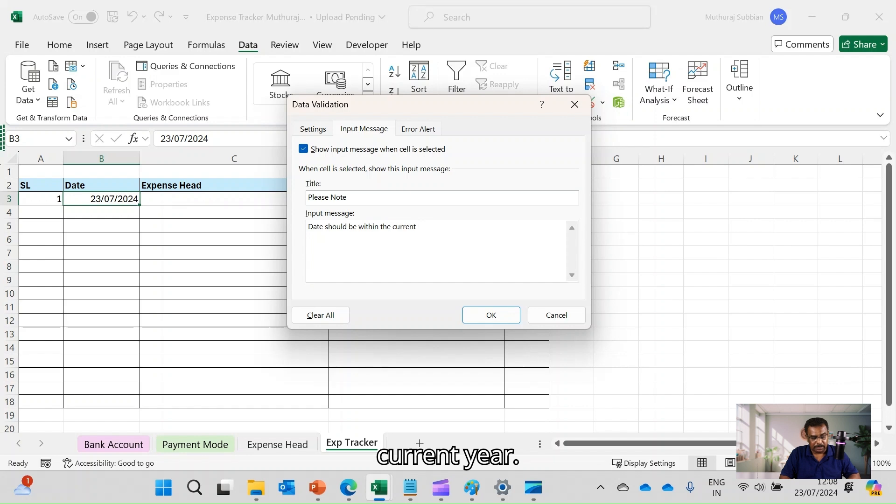
text(Year)
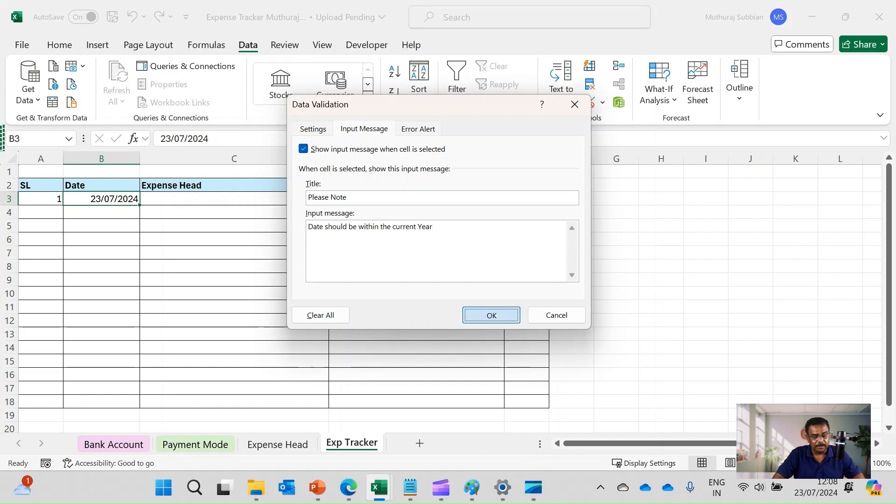
click(491, 315)
click(571, 320)
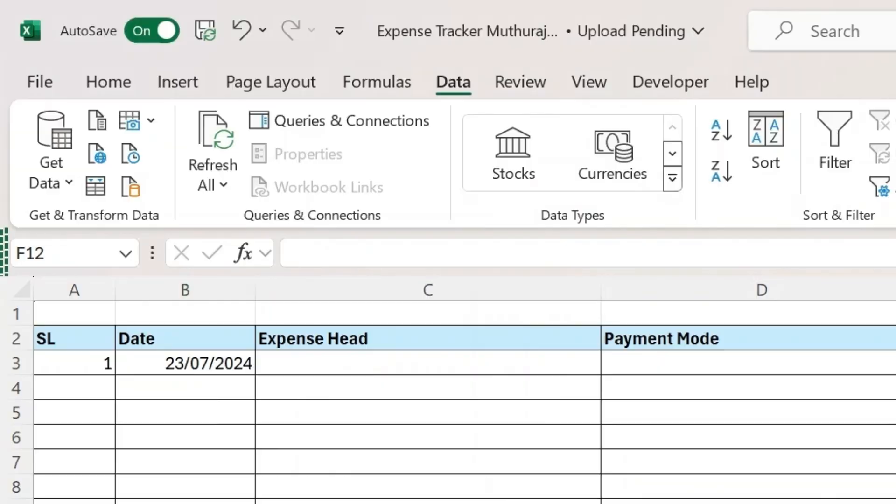
Step: Open the error alert settings of B3's data validation rule
click(185, 364)
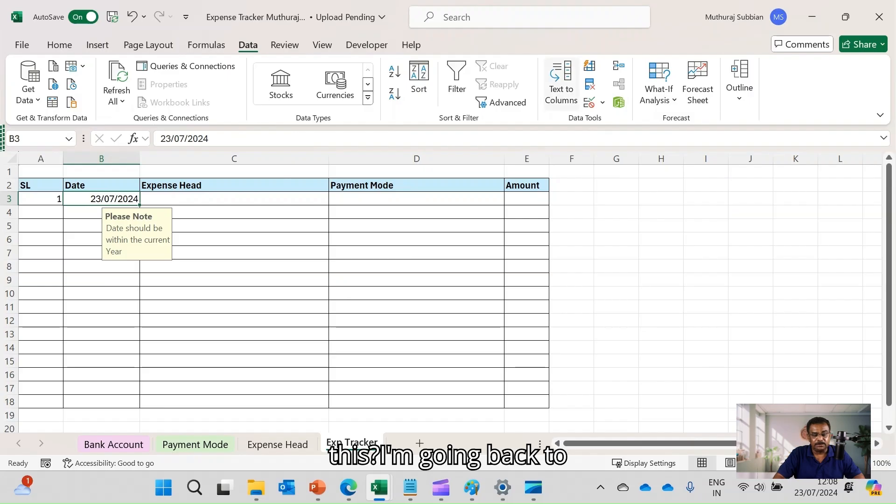
click(594, 101)
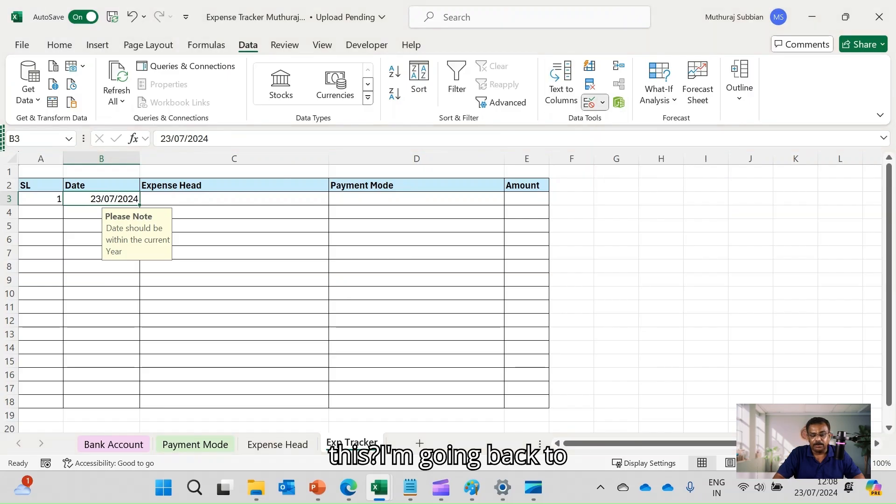
click(638, 121)
click(418, 129)
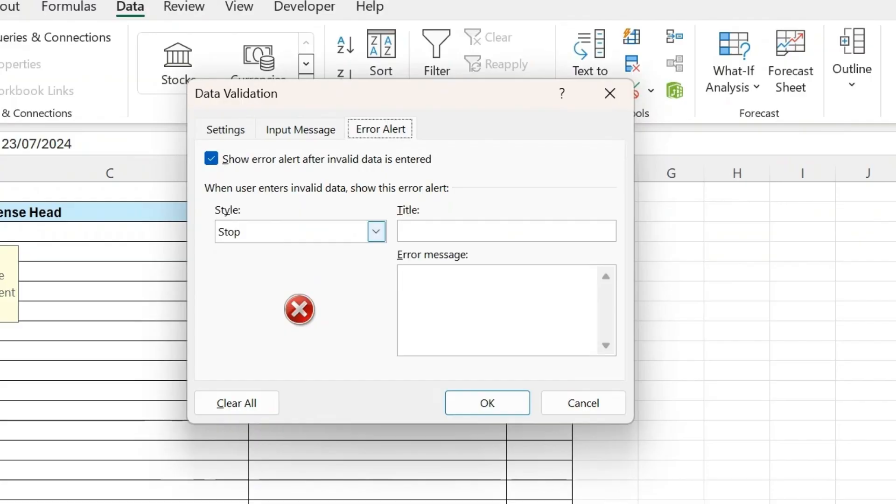
Step: Try the Warning, Information and Stop error alert styles in turn
click(376, 231)
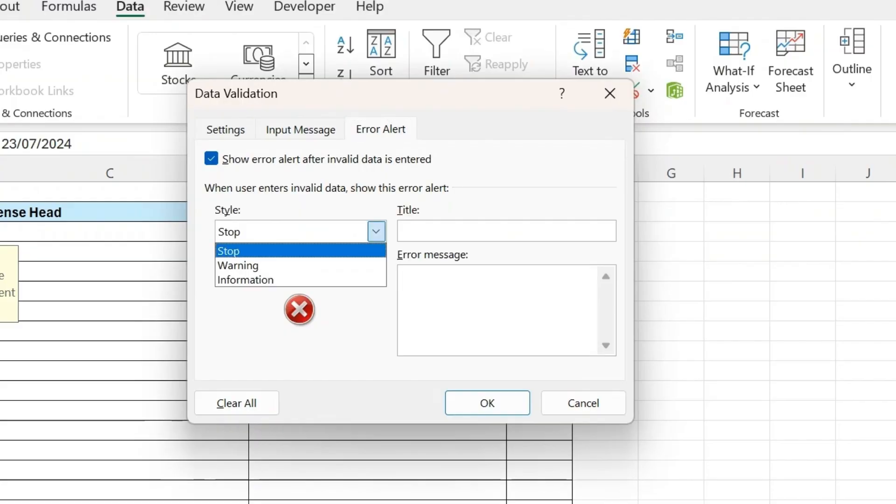
click(256, 265)
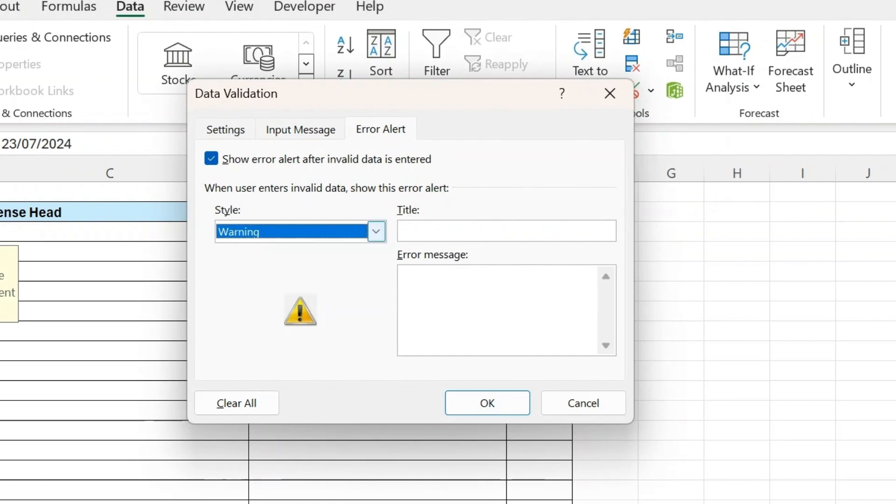
click(377, 232)
click(246, 279)
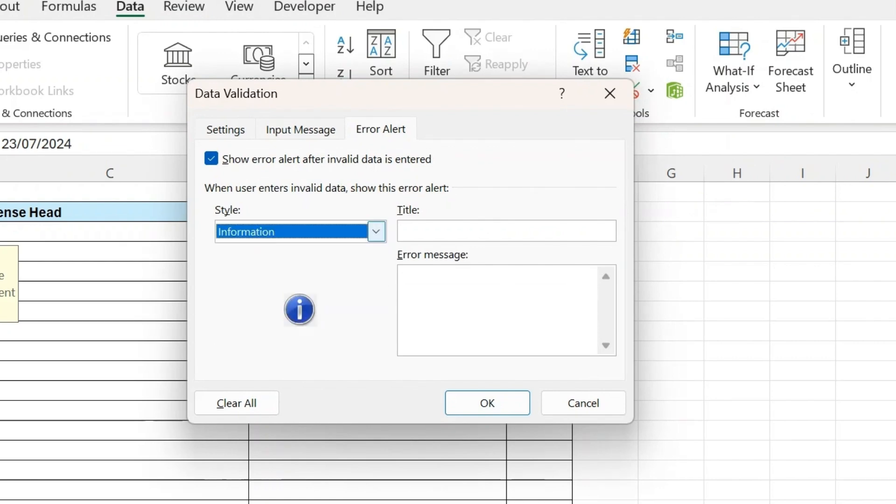
click(376, 232)
click(228, 251)
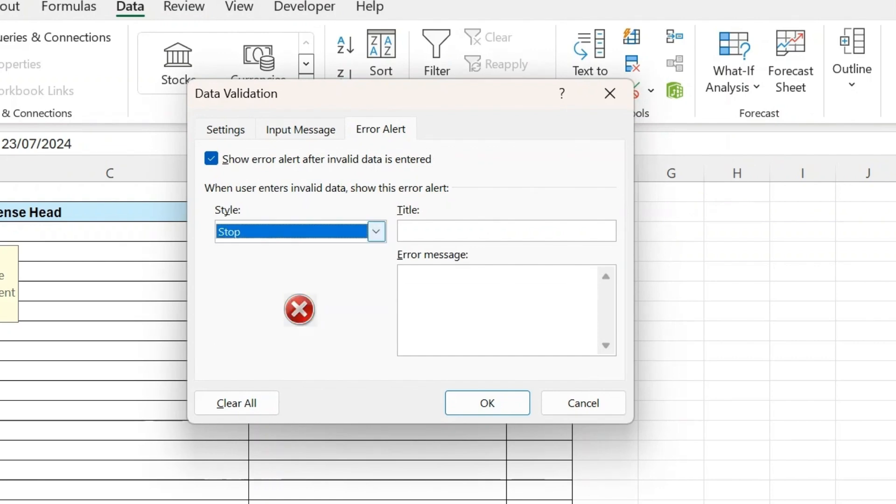
Step: Apply an Information-style error alert titled "Date Range Error" with the message "The Date Range is not within the current year"
click(376, 231)
click(245, 279)
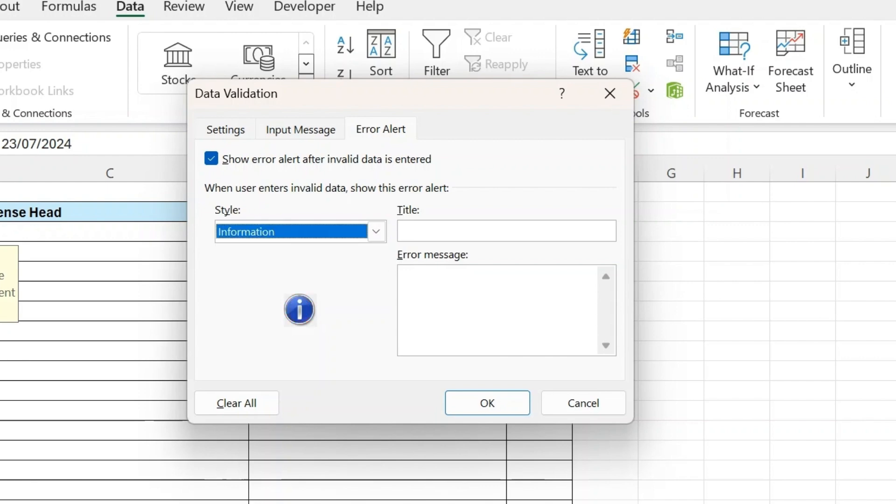
click(439, 231)
text(Date Range )
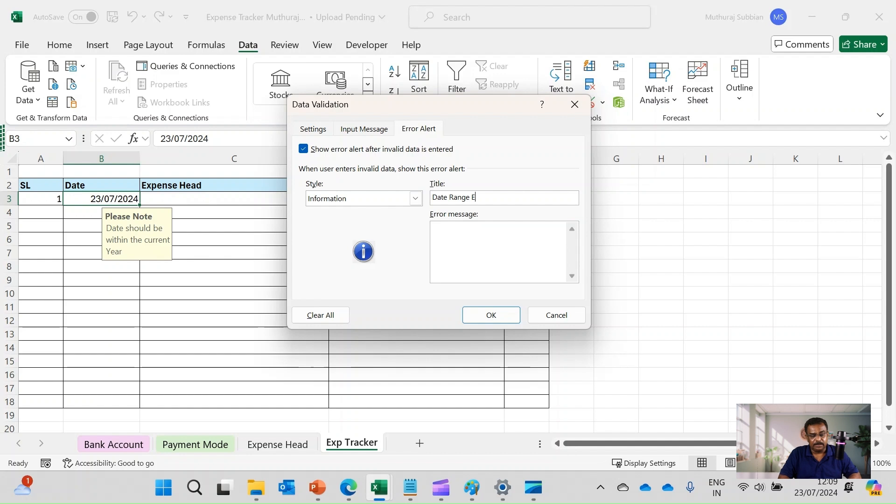
text(Erro)
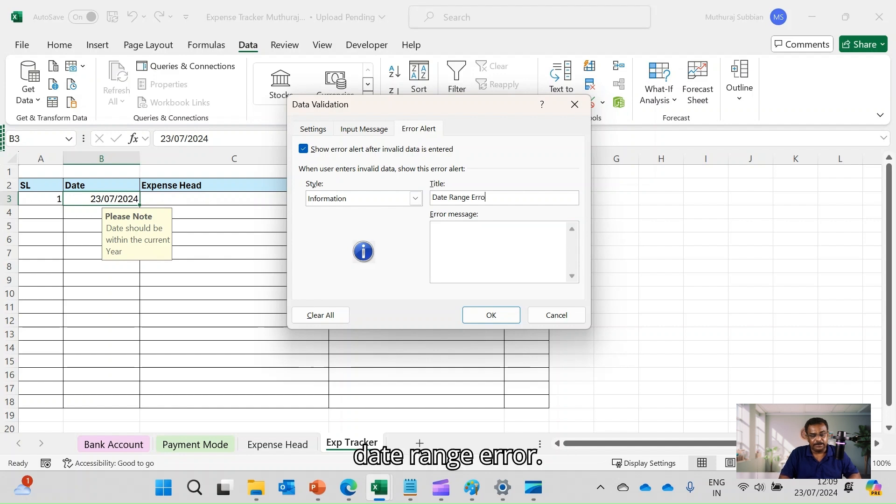
text(rThe Date Range)
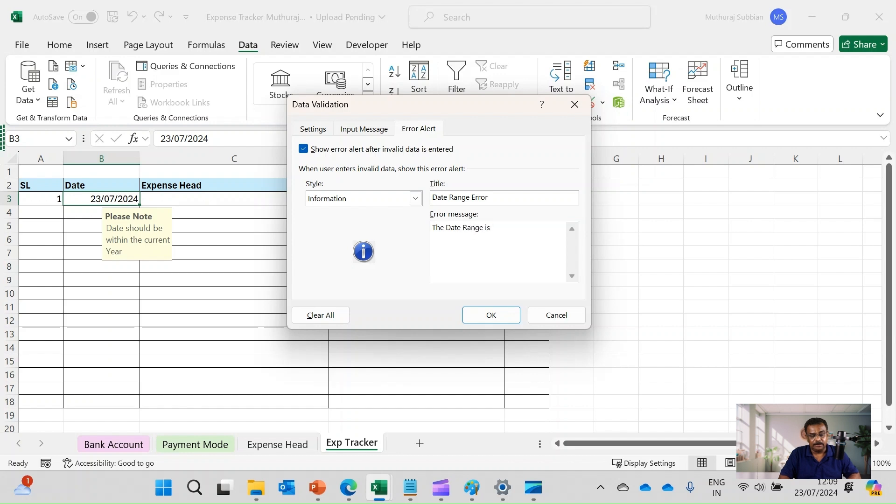
text( is )
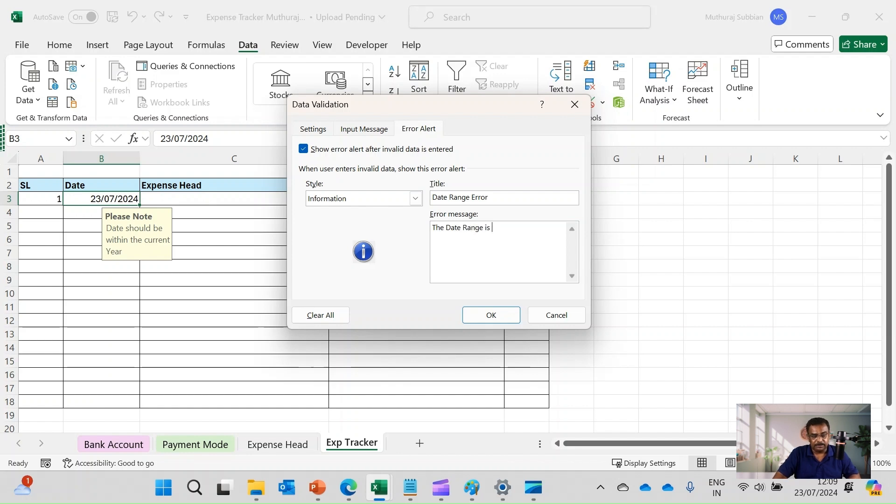
text(not within the current year)
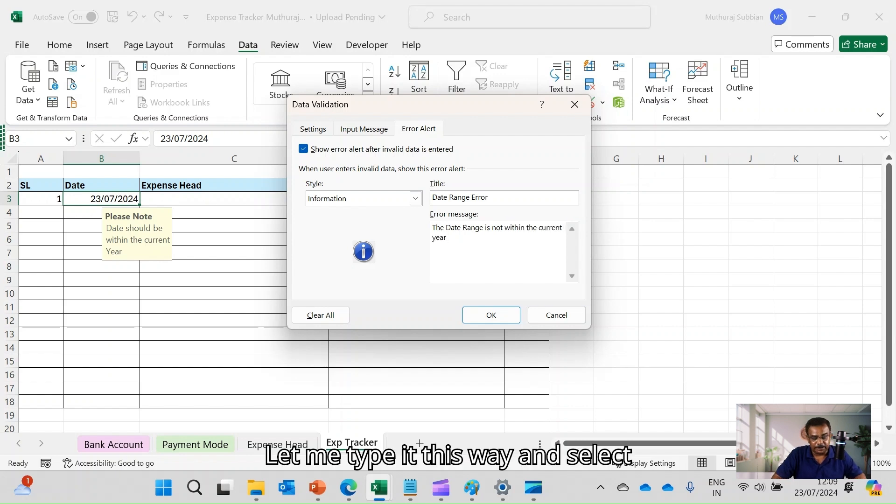
click(490, 315)
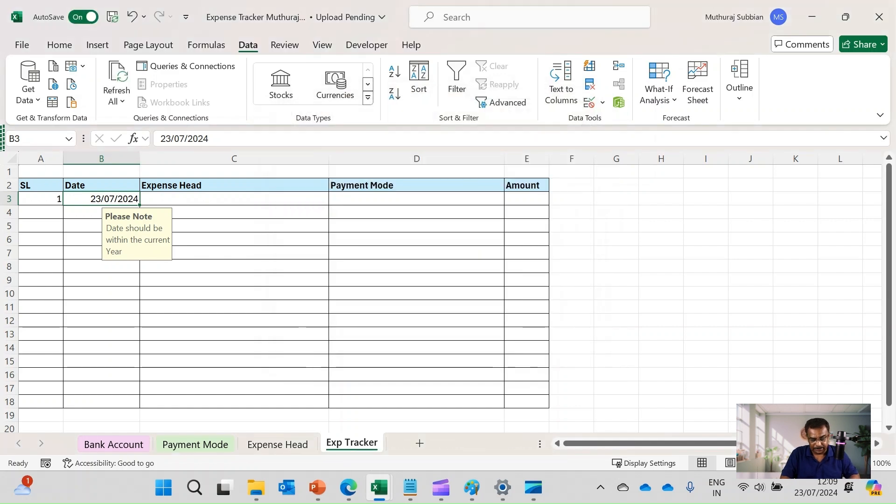
Step: Change the date in B3 to 23/07/2023 and accept the out-of-range entry
key(F2)
key(BackSpace)
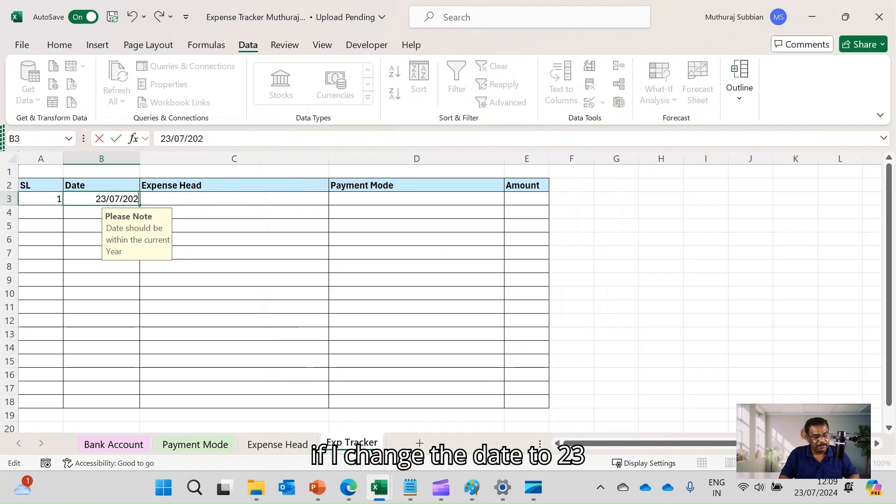
text(3)
key(Return)
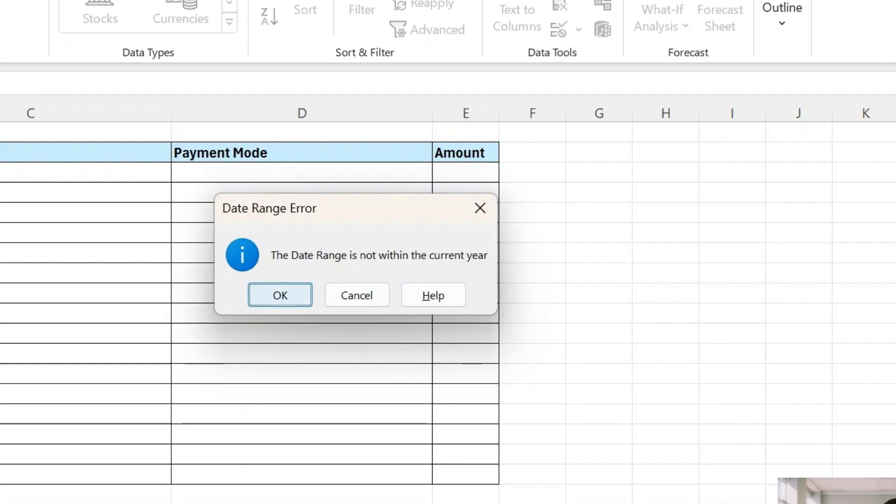
key(Return)
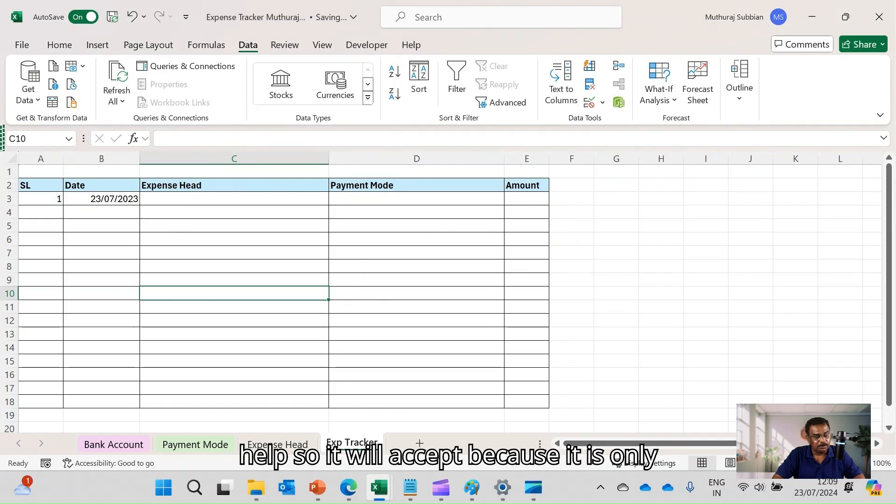
Step: Change B3's error alert style to Stop, keeping the same title and message
click(101, 198)
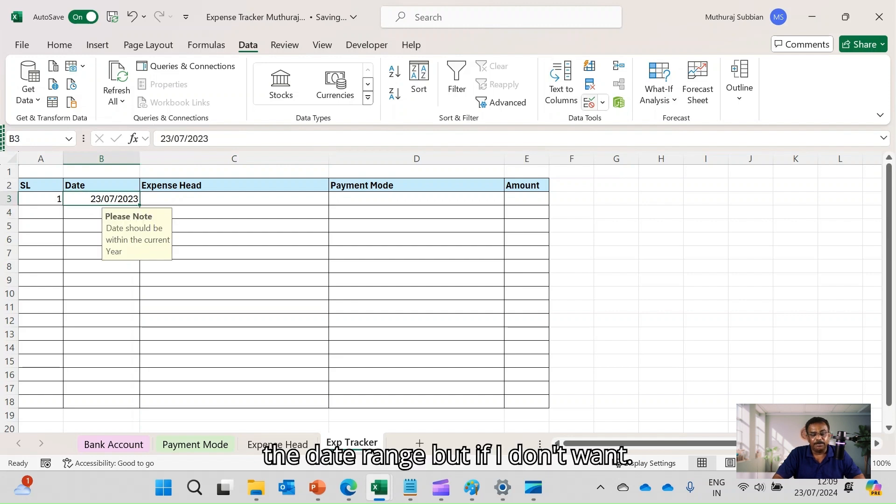
click(603, 103)
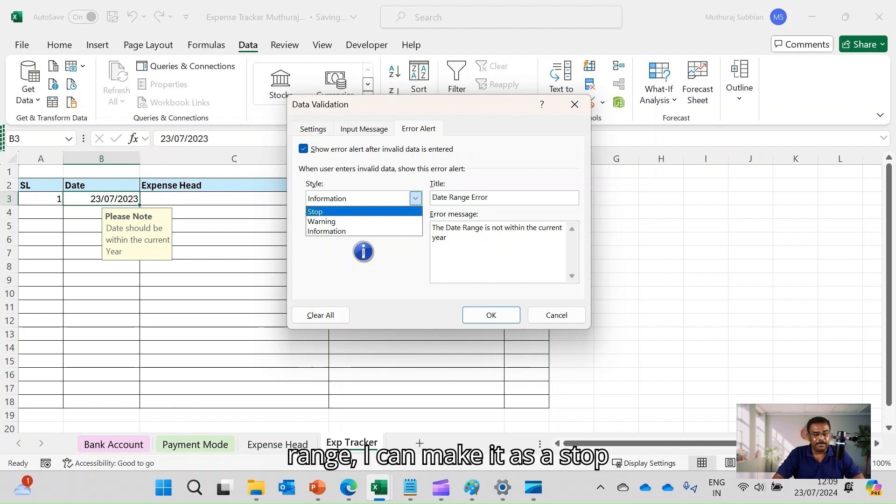
click(315, 212)
click(447, 238)
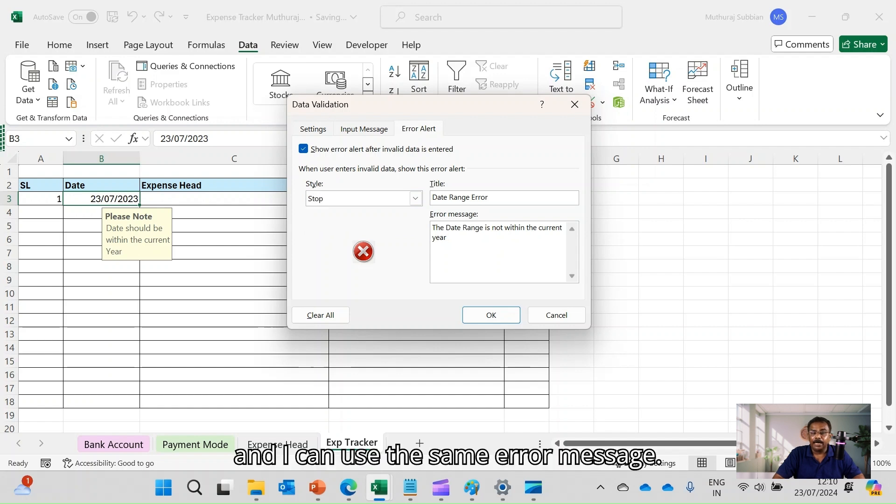
click(491, 315)
Step: Test the Stop alert by re-entering 23/07/2023 in B3, then cancel the entry
click(101, 226)
key(Up)
key(Up)
key(F2)
key(Left)
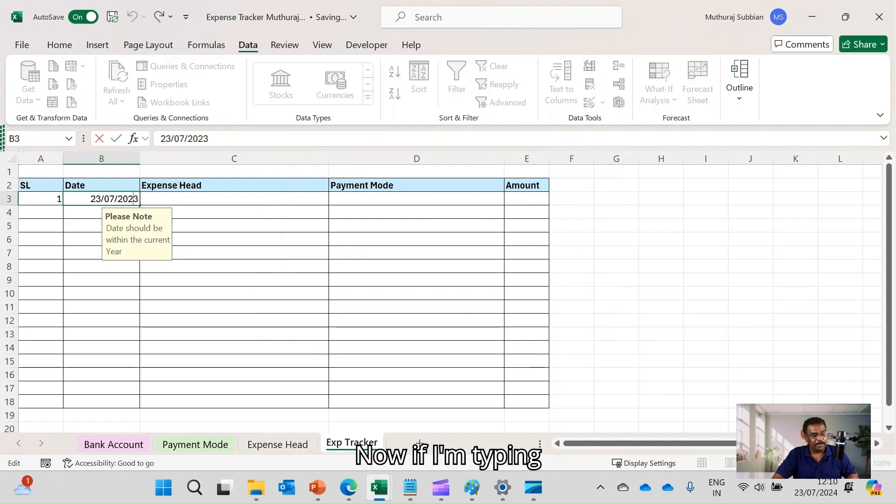
key(Return)
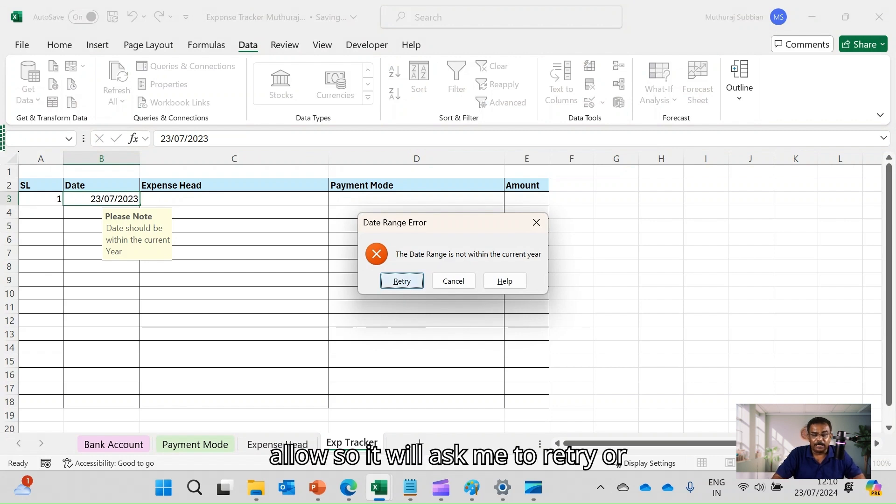
key(Tab)
click(453, 281)
click(235, 267)
Step: Retry the out-of-range entry 23/07/2023 in B3 and correct the date to 23/07/2024
double_click(101, 199)
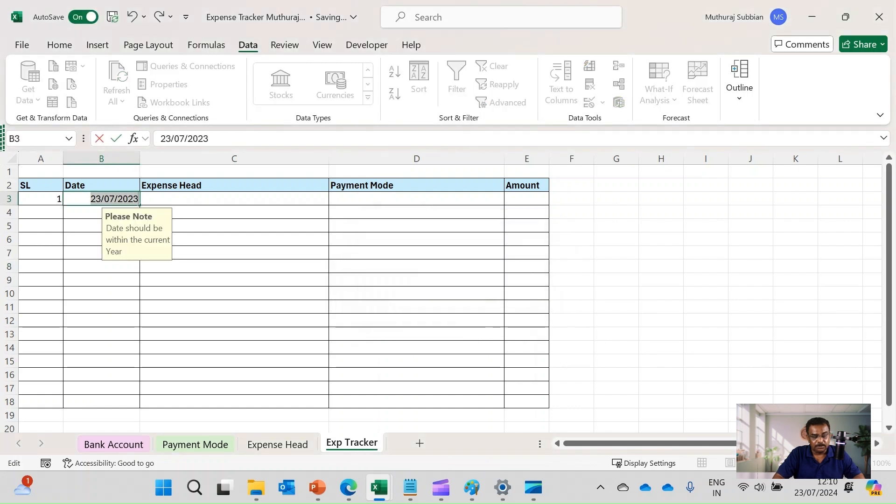
key(Return)
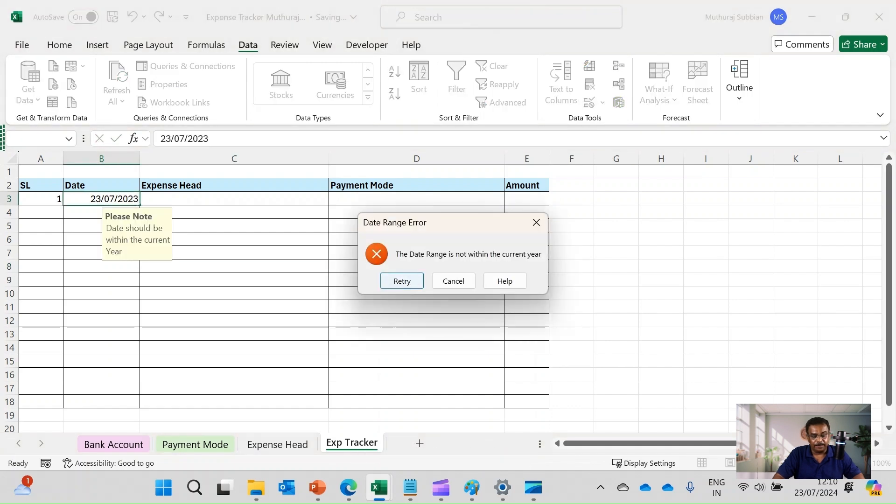
key(Return)
key(Right)
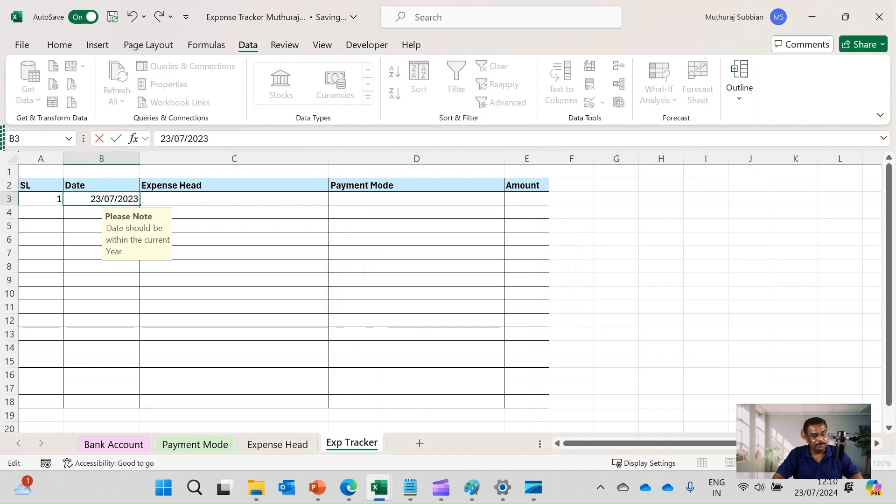
key(BackSpace)
text(4)
key(Return)
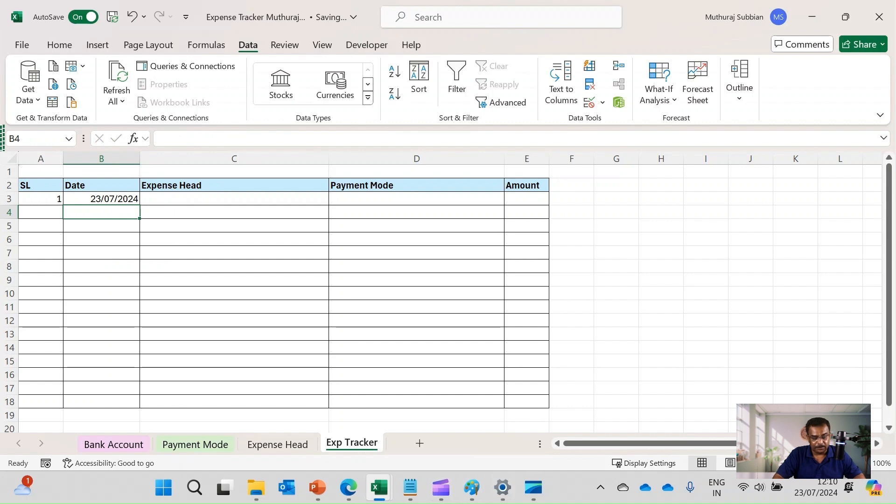
Step: Format the date in B3 with an abbreviated month name, as 23-Jul-24
click(101, 199)
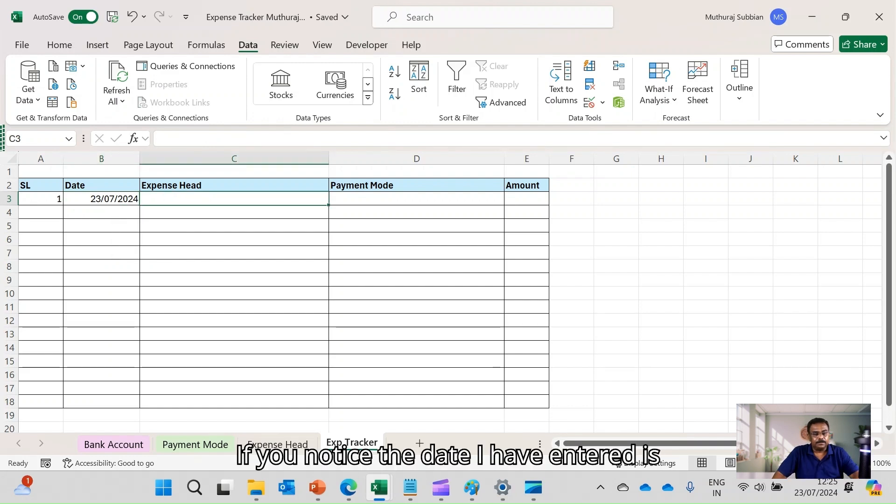
click(102, 199)
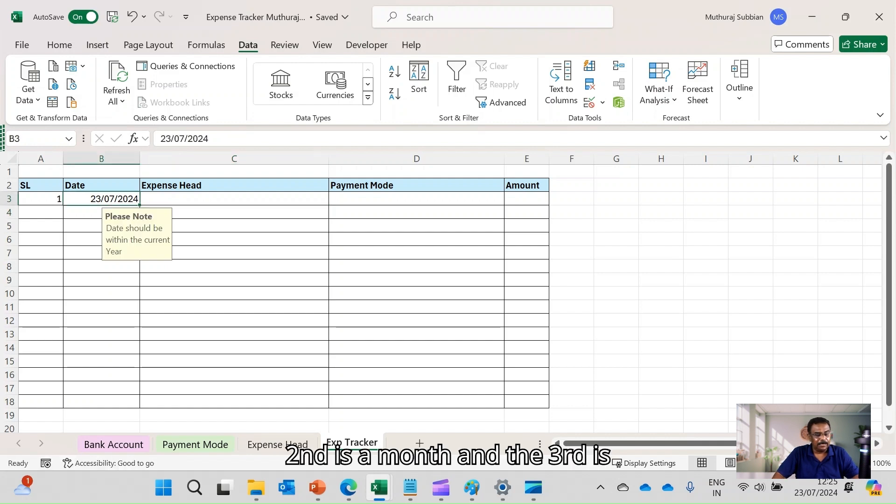
click(235, 239)
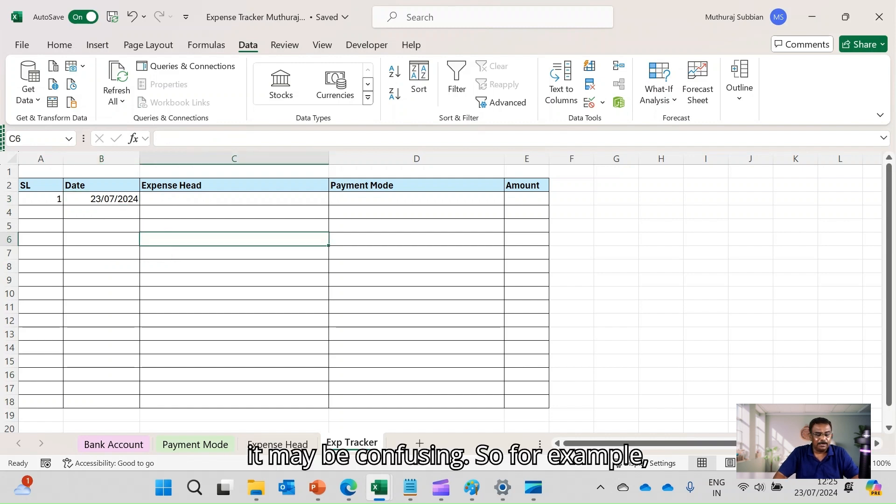
click(101, 199)
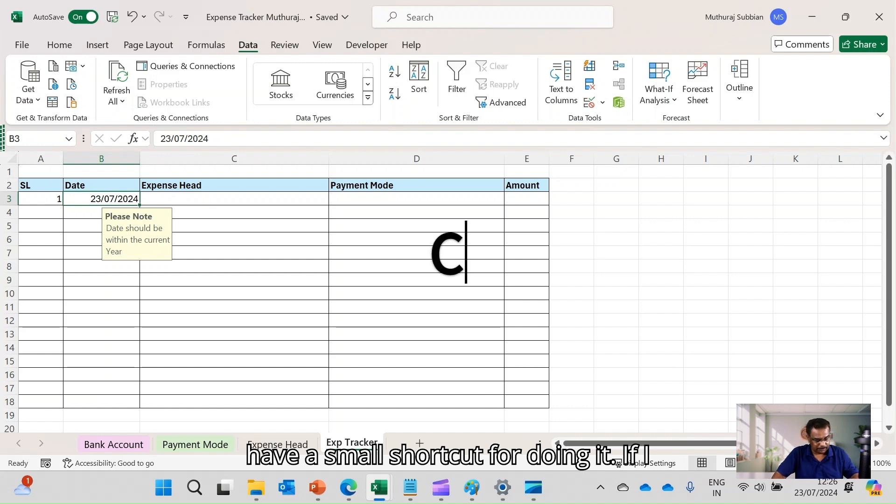
key(ctrl+shift+numbersign)
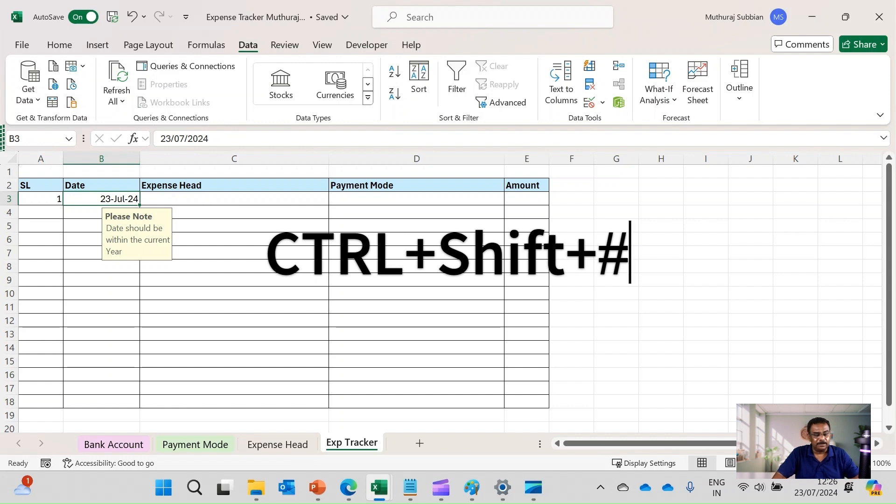
click(234, 240)
click(101, 212)
click(101, 198)
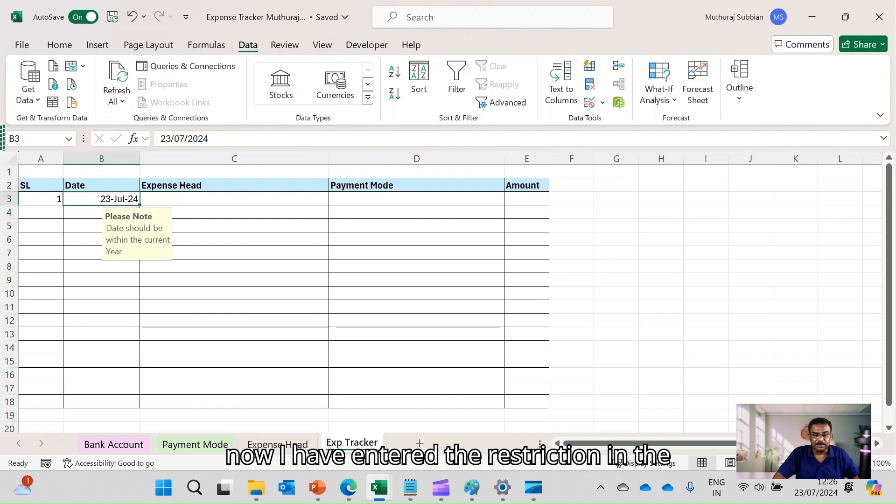
Step: Test whether B4 accepts an out-of-range date by entering 14-Feb-1987, and clear the cell again
key(Down)
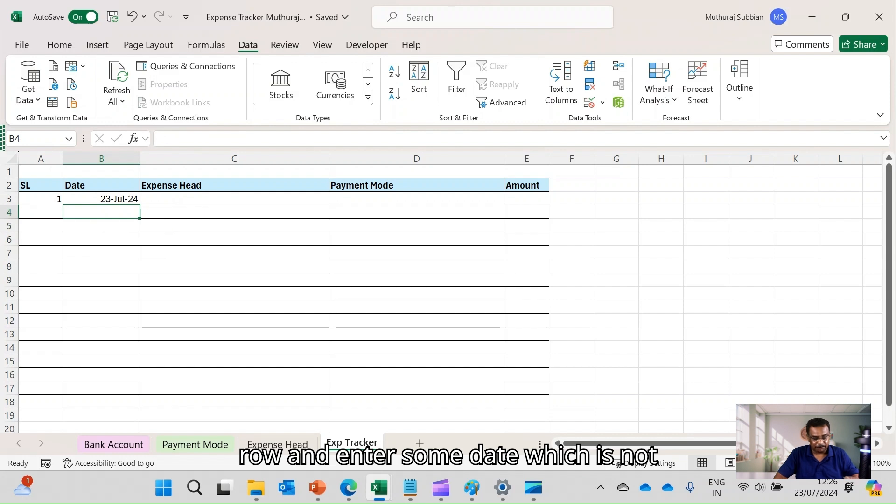
text(14-)
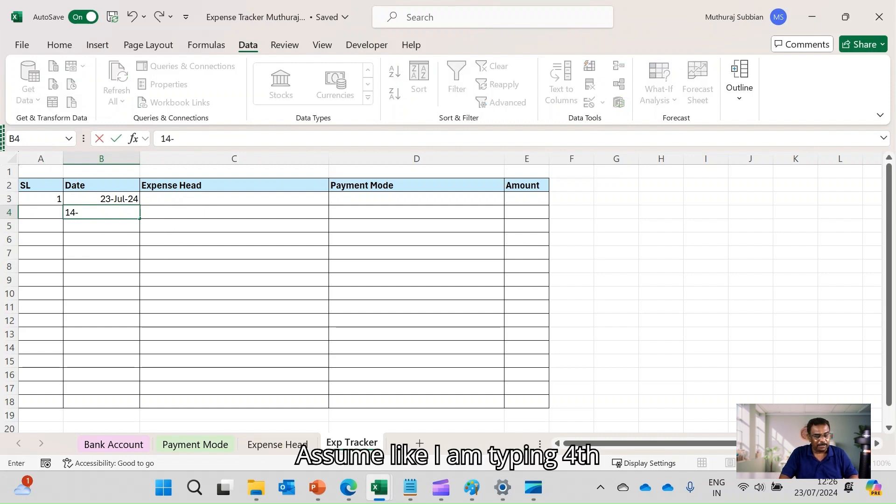
text(Feb)
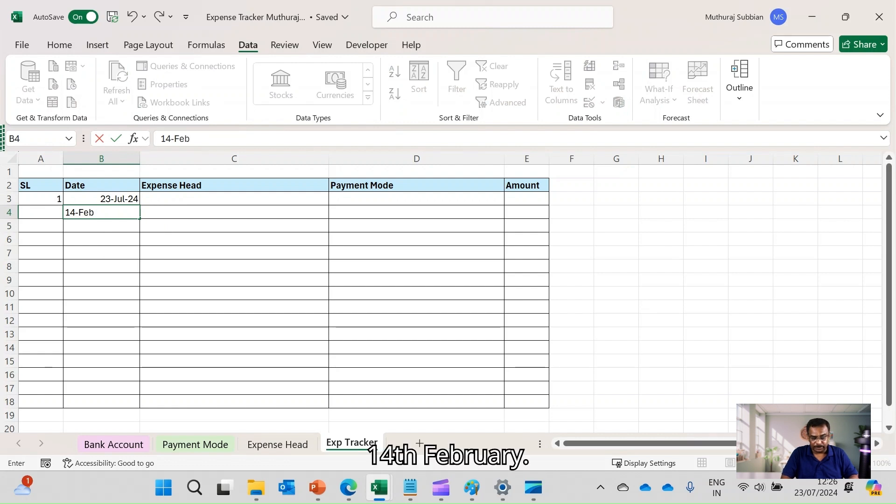
text(-1987)
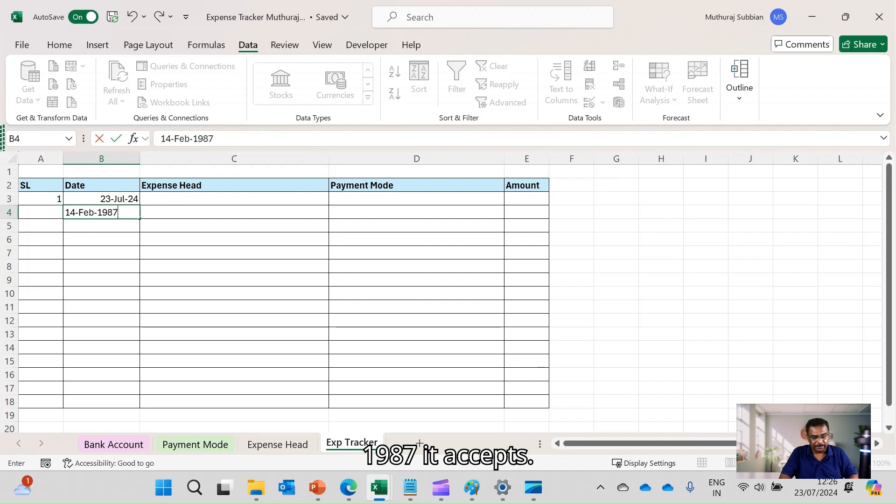
key(Return)
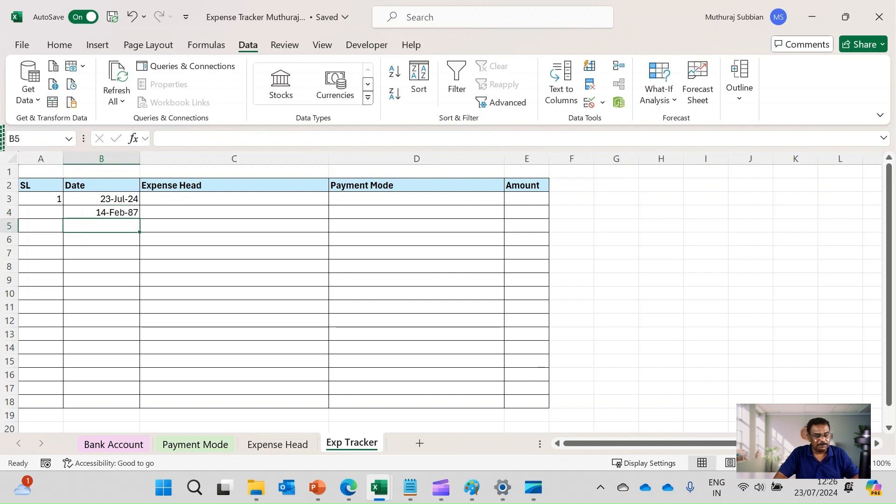
key(Up)
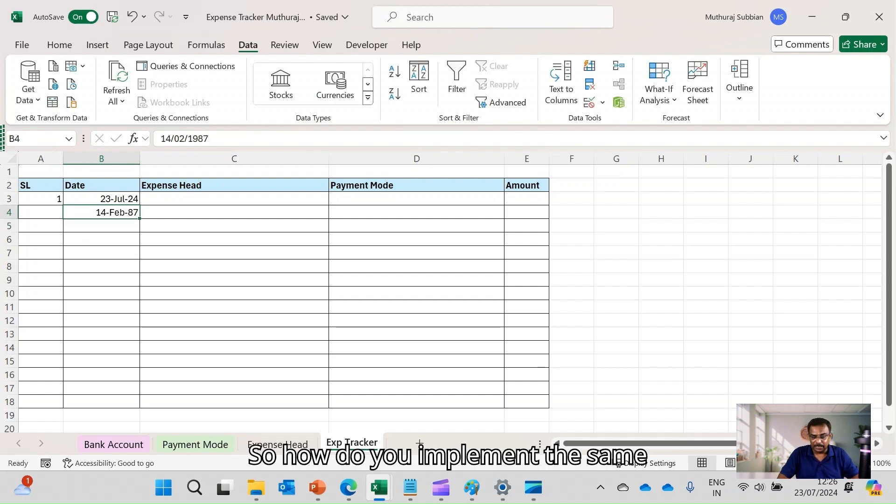
key(Delete)
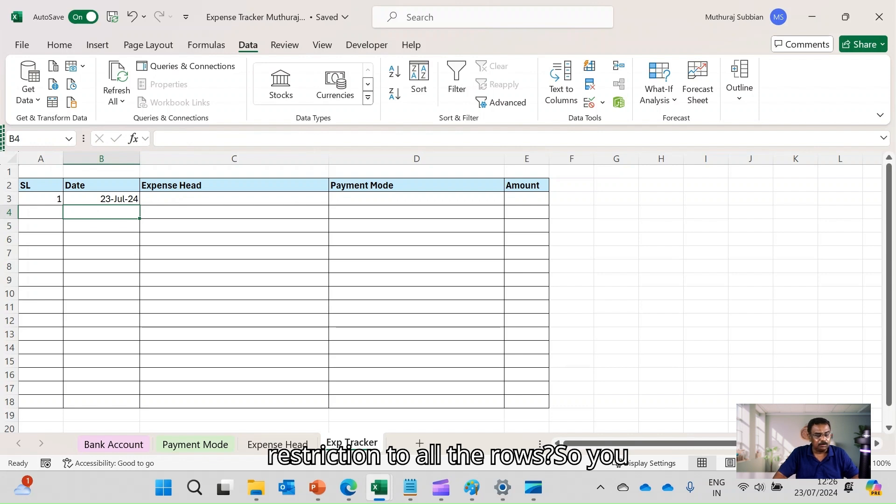
Step: Copy B3 and paste only its validation into the remaining Date cells B4:B18
key(Up)
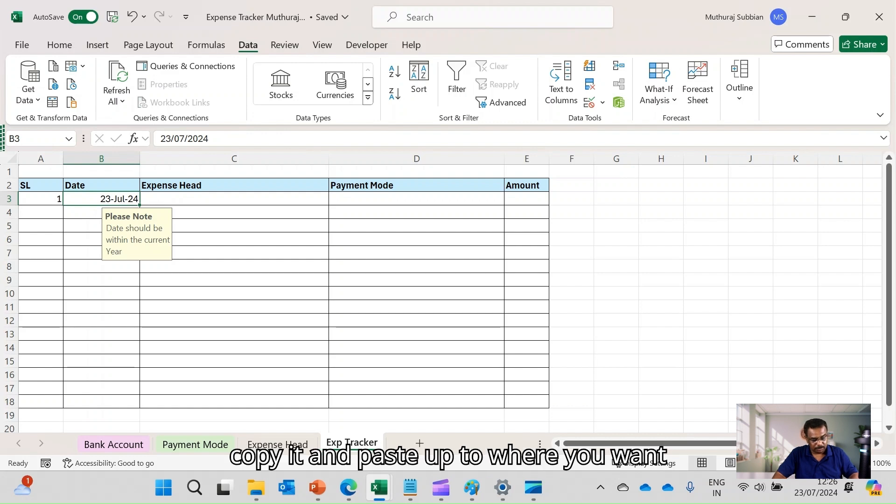
key(ctrl+c)
key(Down)
scroll(279, 298, down, 2)
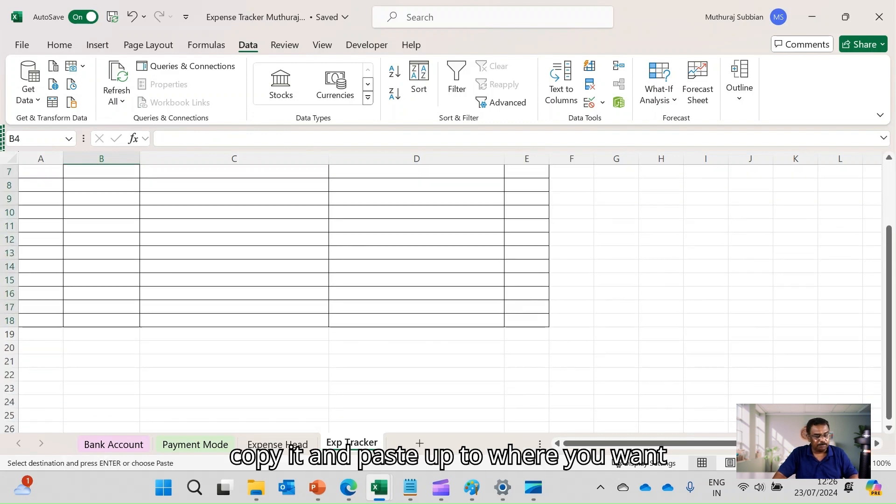
shift+click(101, 321)
scroll(102, 321, up, 2)
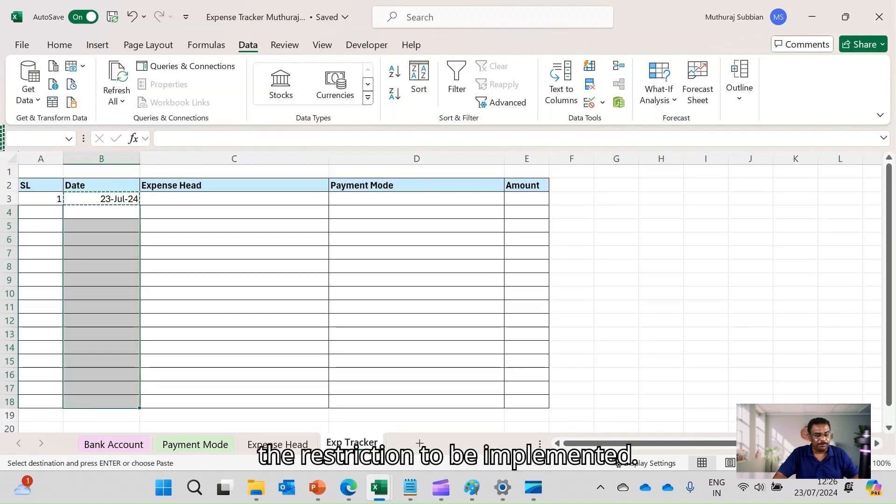
right_click(93, 405)
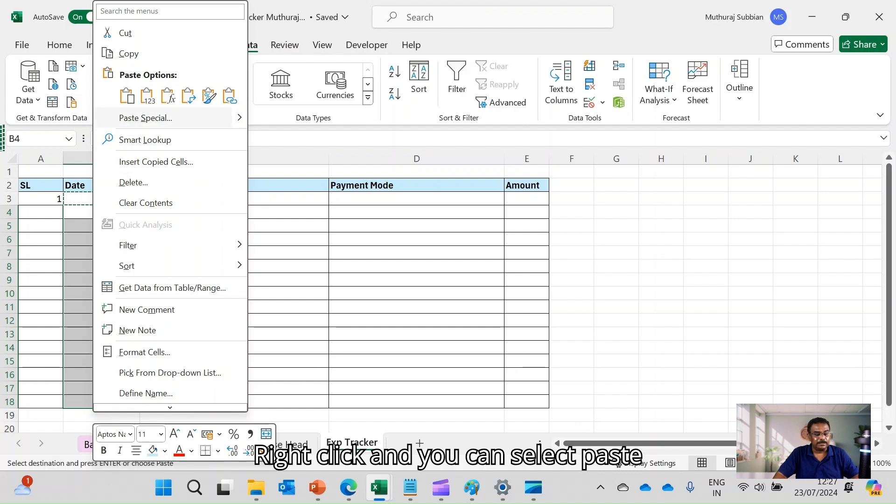
click(145, 117)
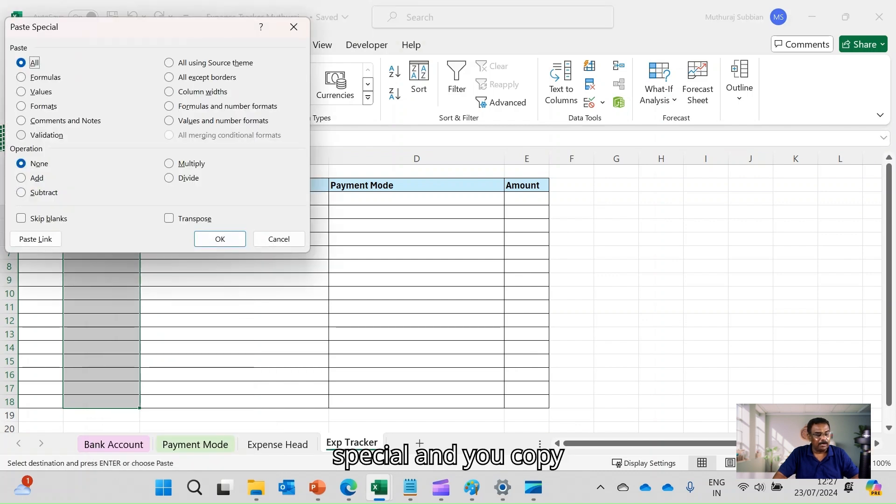
click(46, 136)
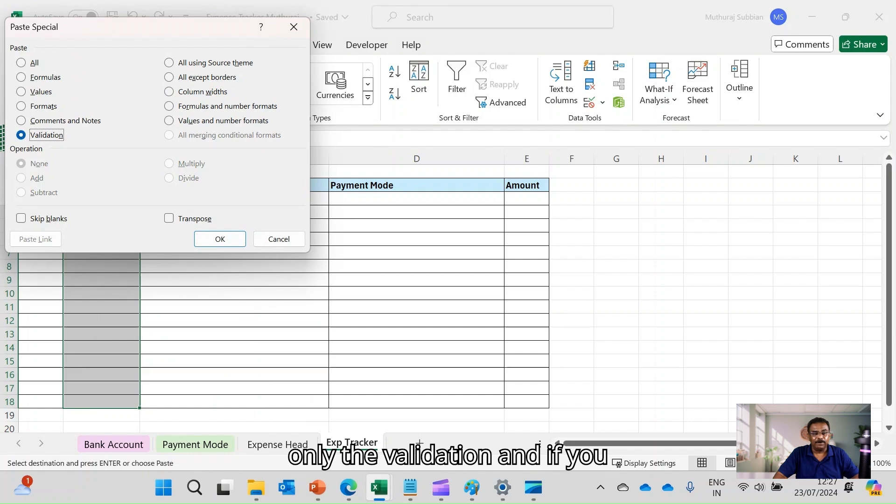
click(220, 239)
click(219, 239)
Step: Test the copied date restriction by entering 14-Feb-1987 in B6, and cancel the entry
click(101, 212)
click(101, 239)
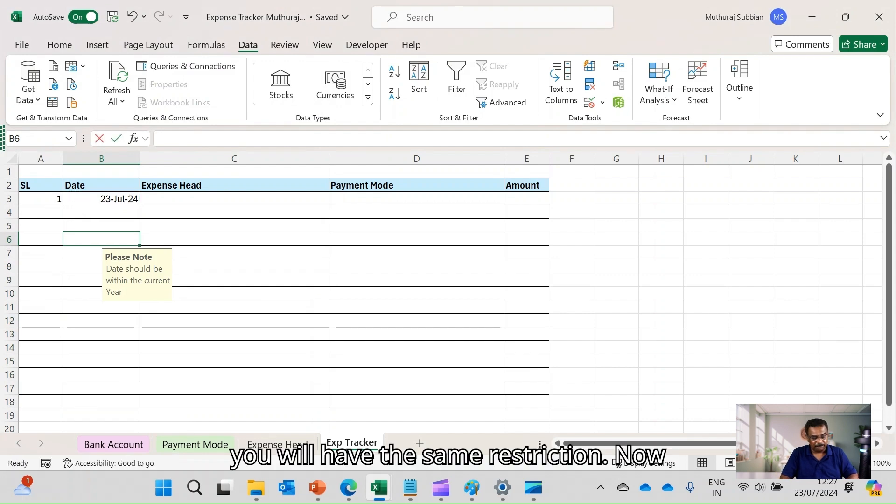
text(14-Feb)
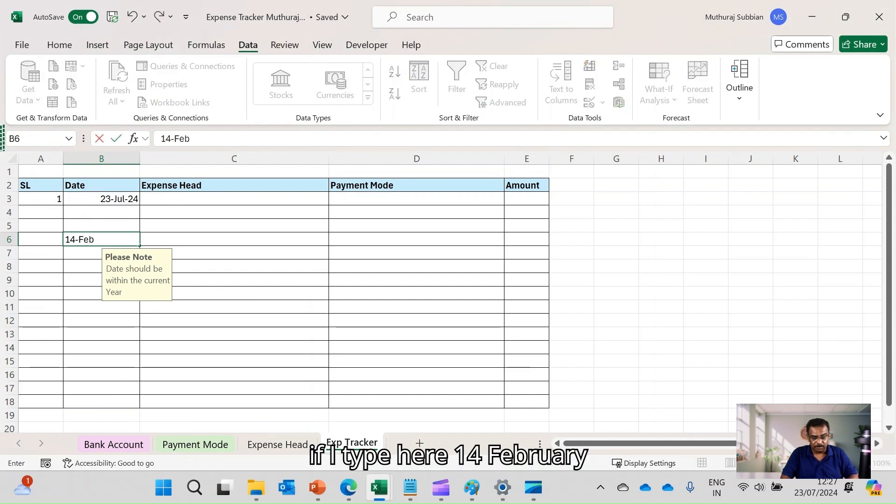
text(-1987)
key(Return)
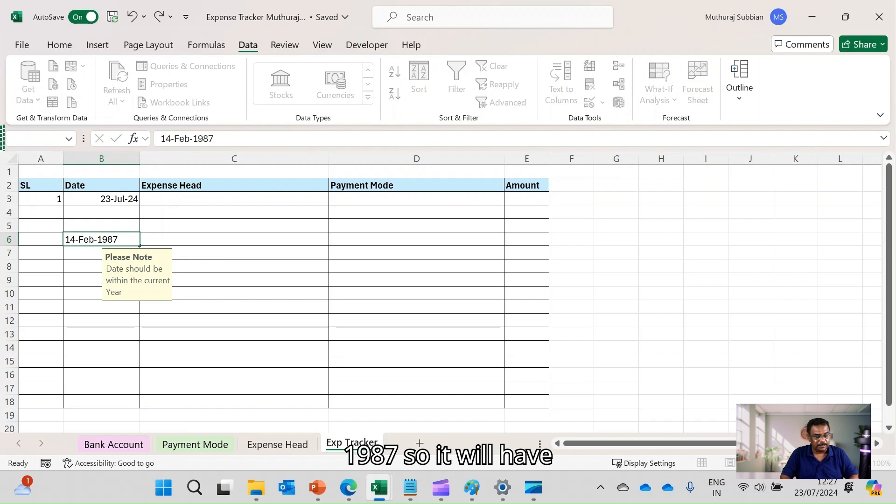
key(Return)
key(Return)
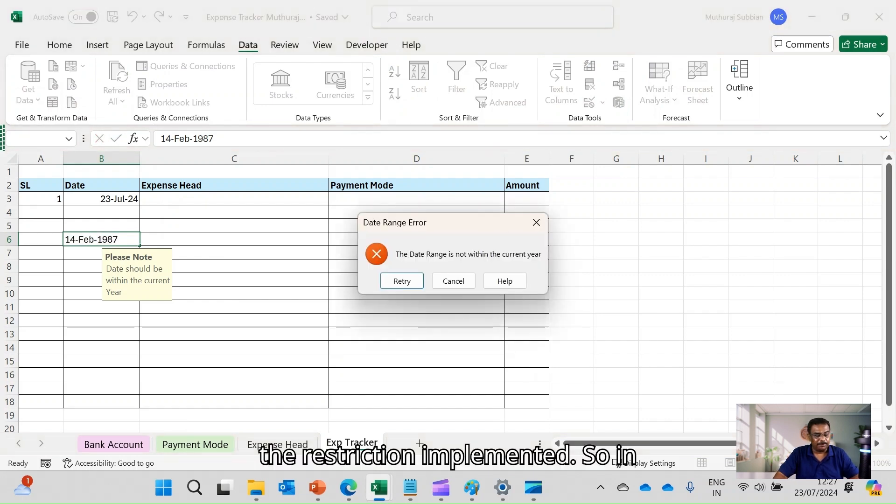
key(Escape)
click(102, 212)
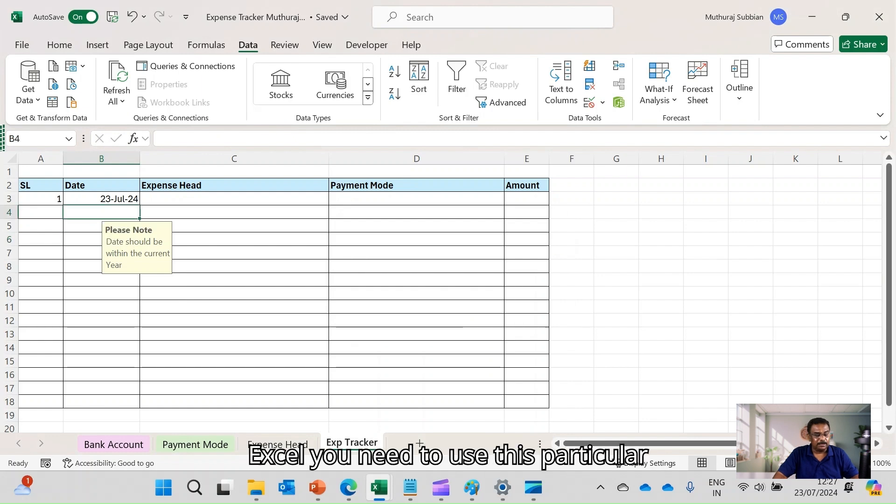
Step: Look at the list of expense heads on the Expense Head sheet and return to Exp Tracker
click(101, 198)
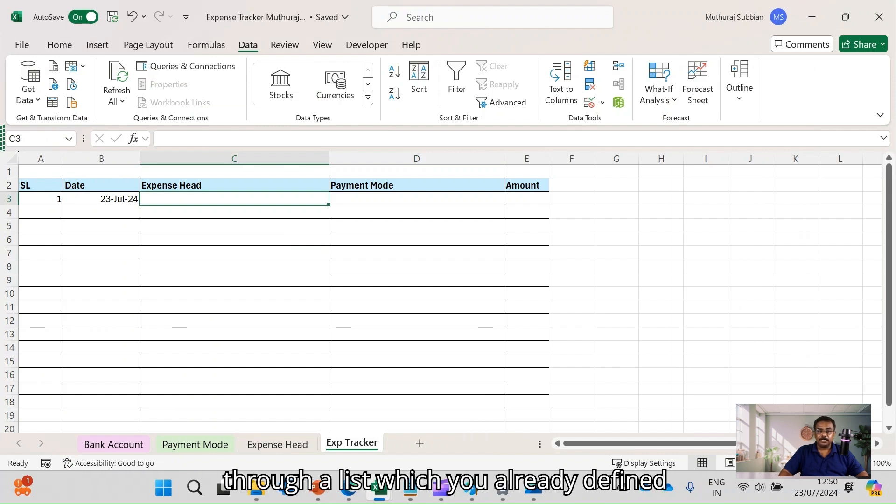
key(ctrl+Page_Up)
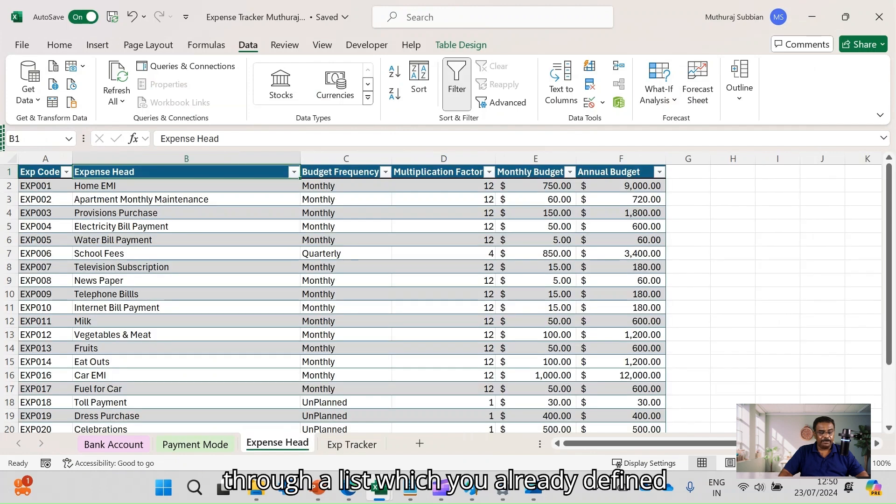
key(ctrl+Page_Down)
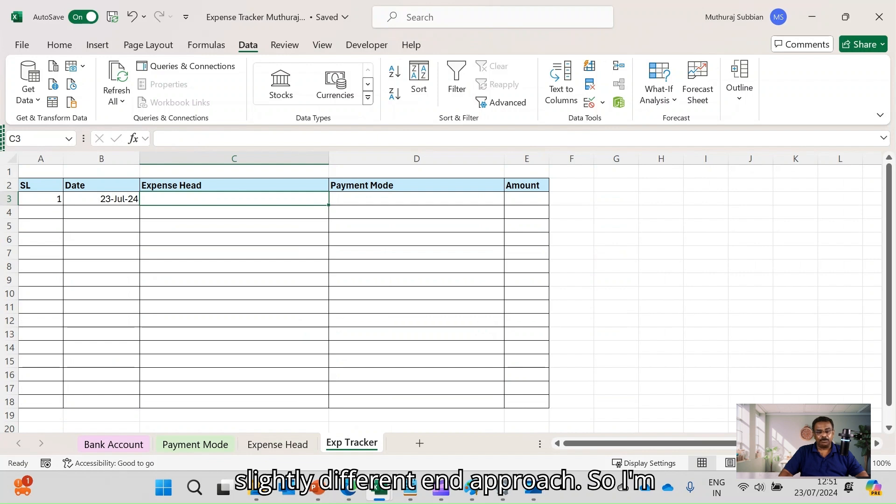
Step: Open data validation for the first Expense Head cell, C3, and restrict its allowed entries to a List
key(F2)
key(Return)
key(Up)
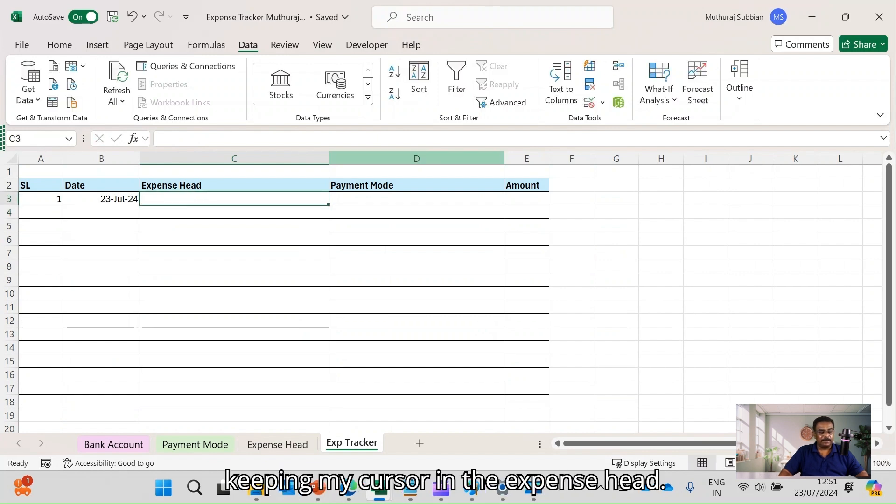
click(603, 103)
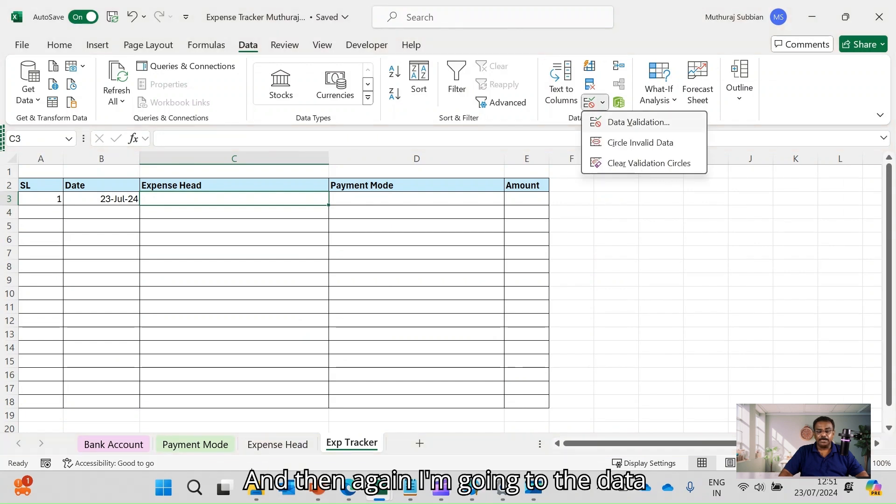
click(638, 122)
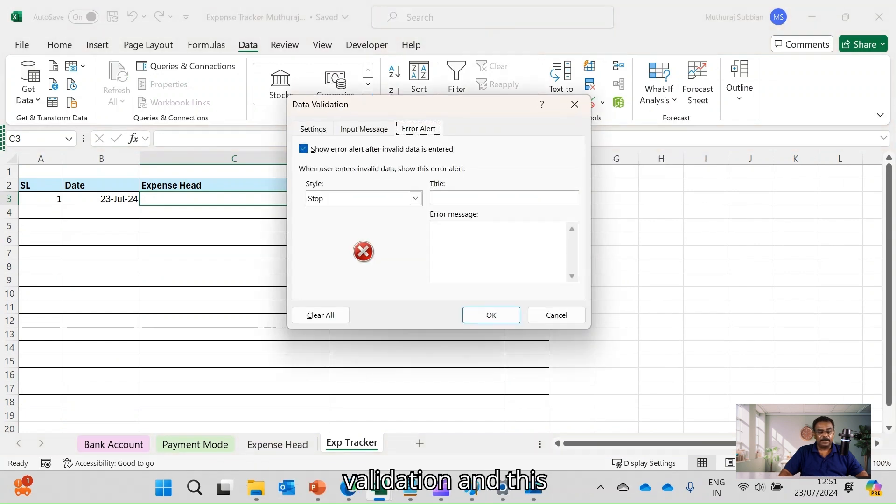
click(313, 129)
click(398, 178)
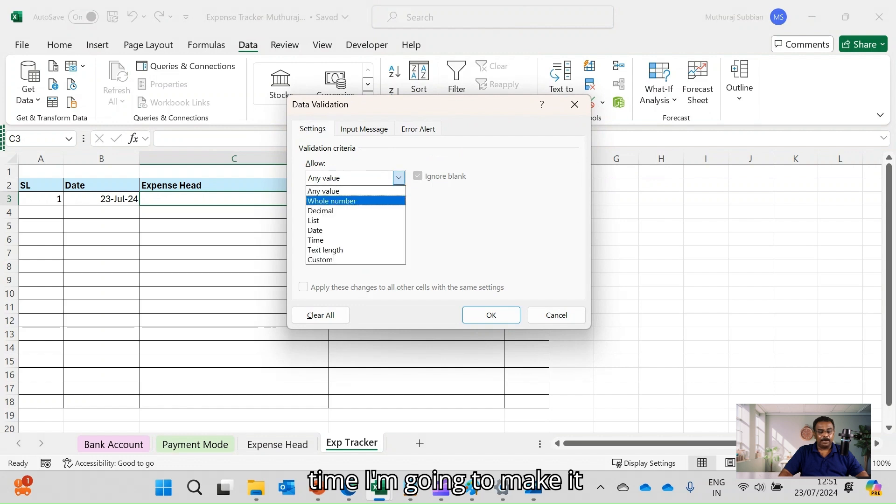
click(355, 221)
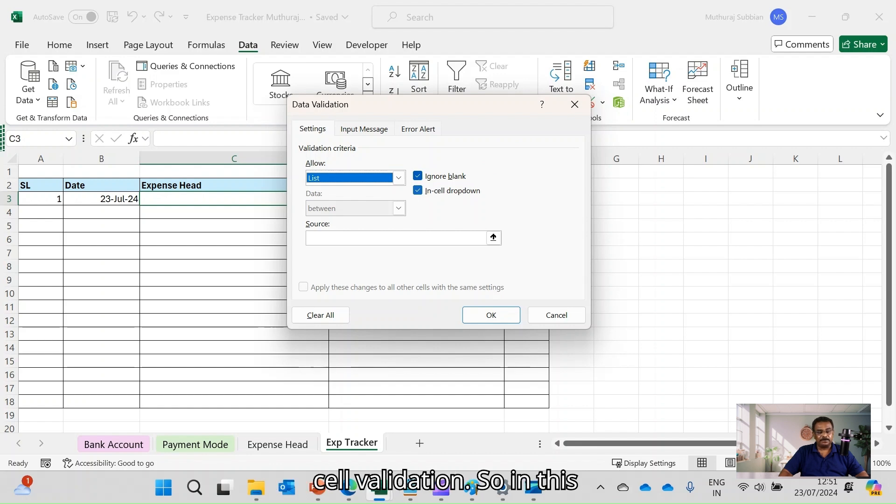
Step: Set the list source for C3 to ='Expense Head'!$B$2:$B$23 and apply the validation
click(396, 238)
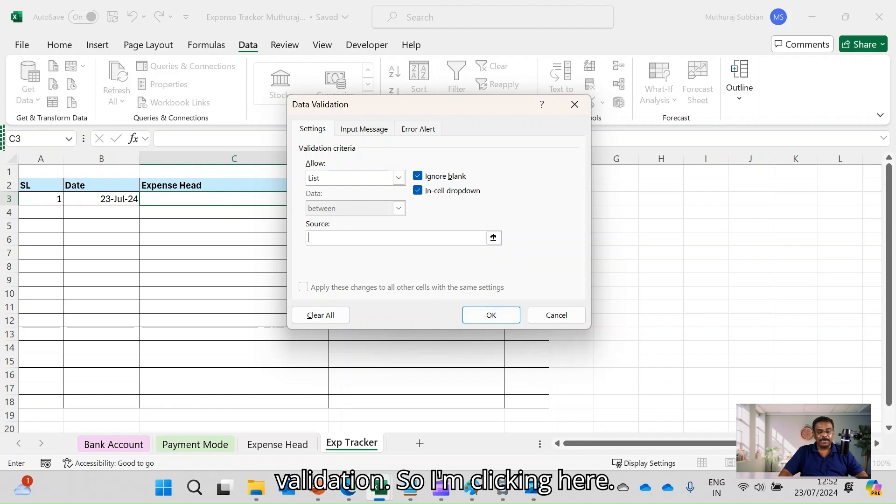
mouse_move(388, 108)
mouse_down()
mouse_move(541, 87)
mouse_move(642, 55)
mouse_up()
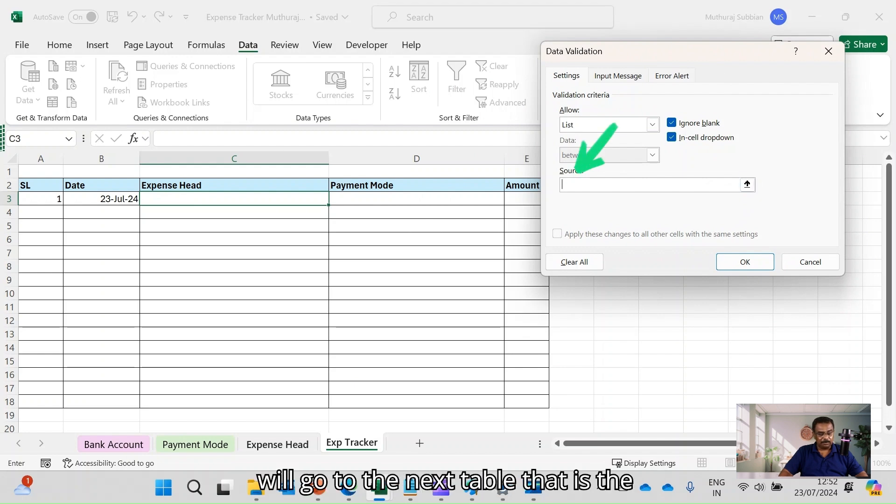
key(ctrl+Page_Up)
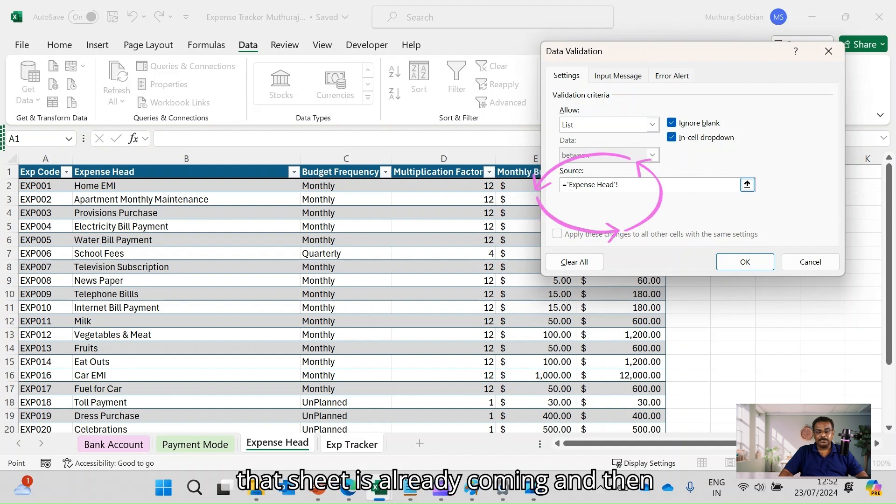
click(187, 186)
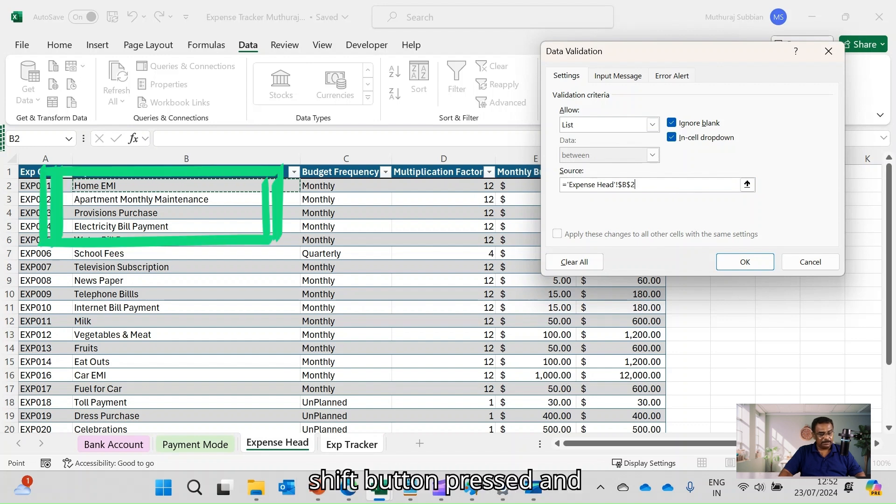
scroll(280, 299, down, 6)
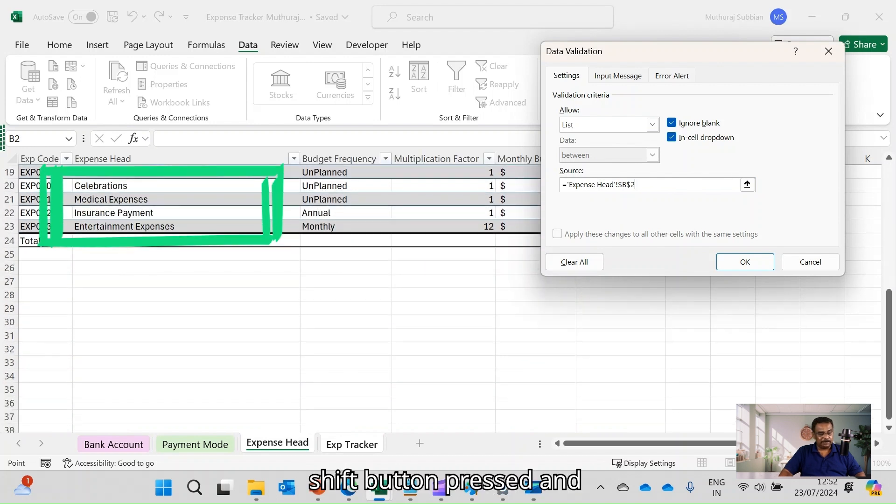
shift+click(210, 226)
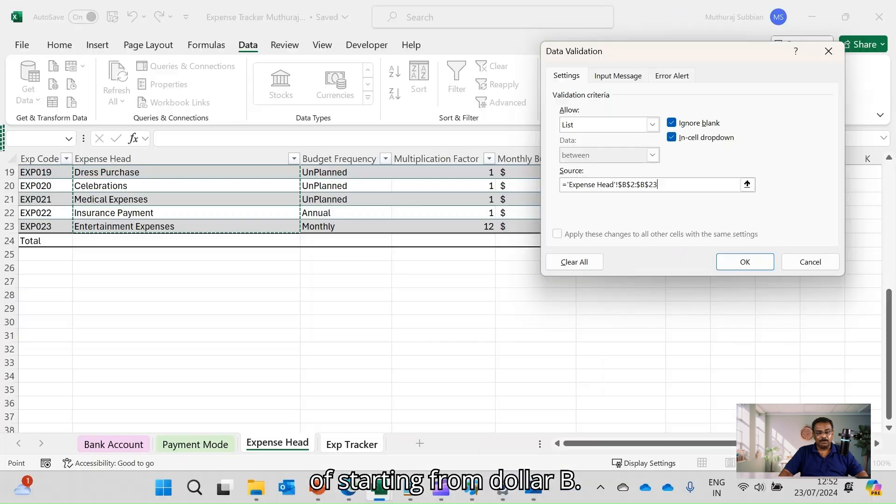
scroll(327, 299, up, 6)
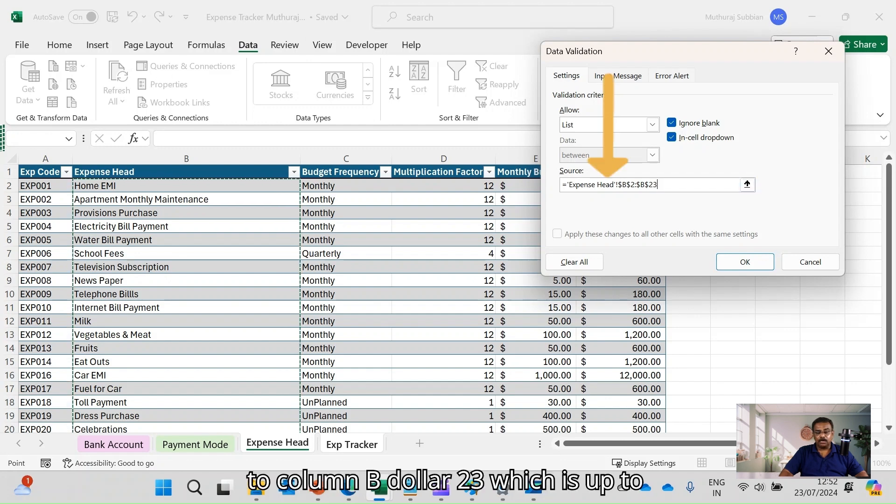
scroll(280, 298, down, 6)
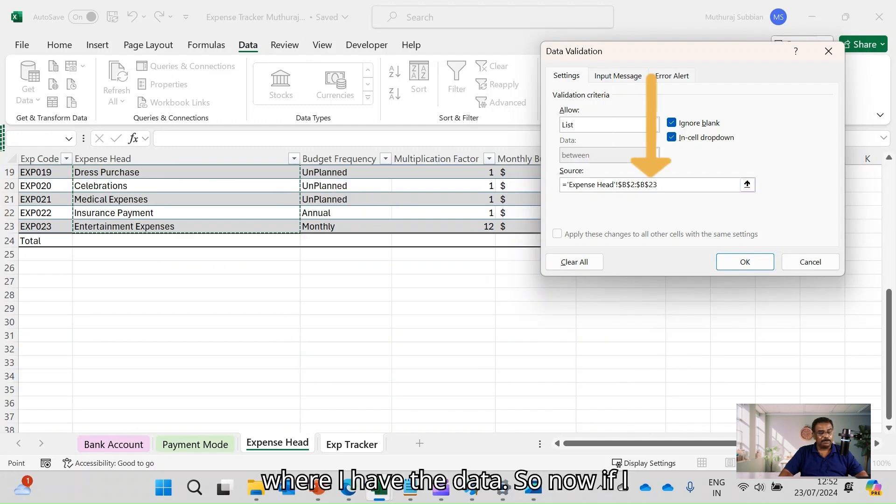
click(745, 262)
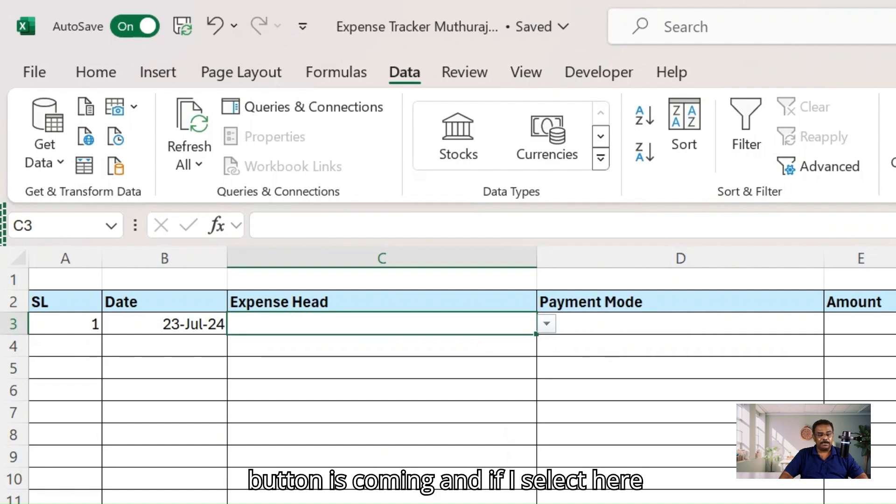
Step: Compare the choices offered in C3 with the first and last entries on the Expense Head sheet
click(547, 323)
drag(548, 392, 547, 478)
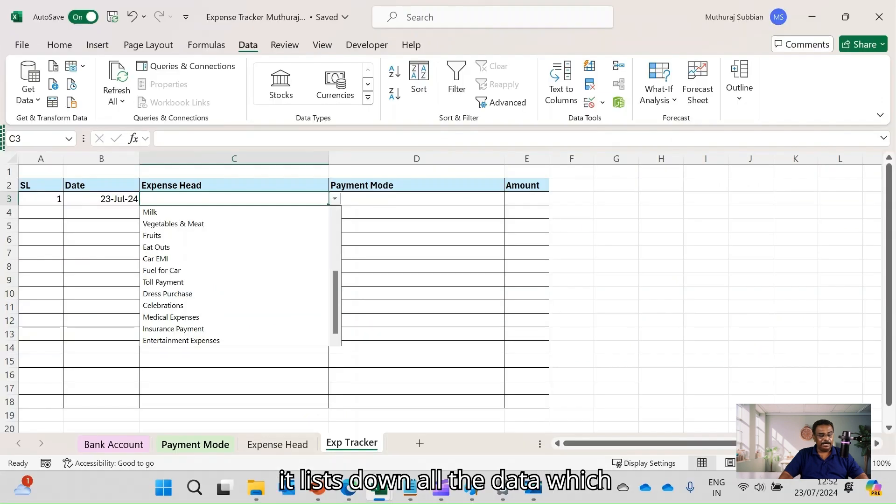
click(277, 442)
scroll(340, 298, up, 6)
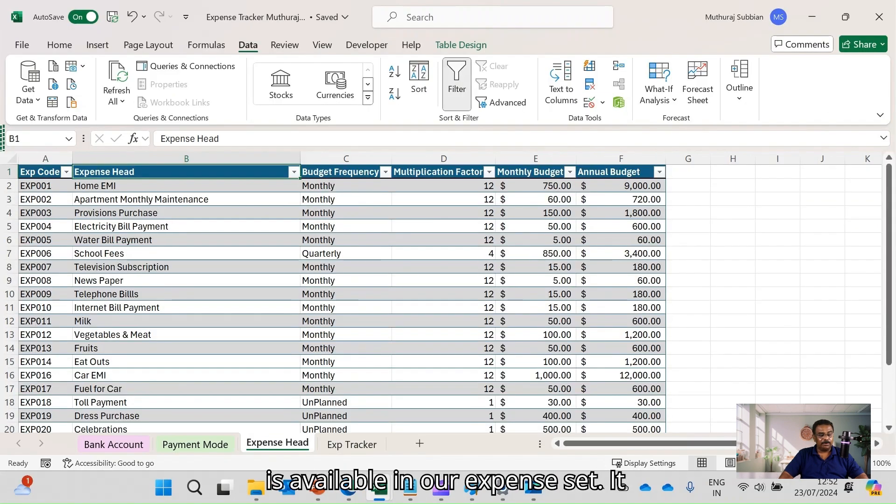
key(Down)
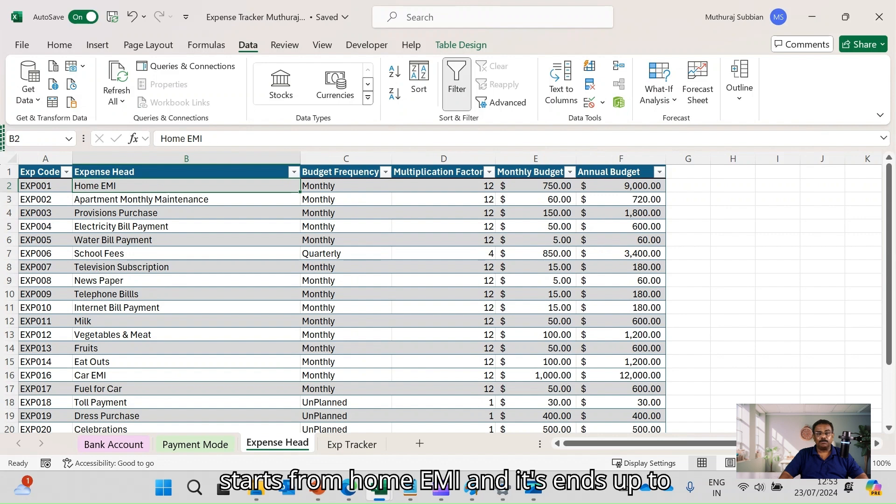
scroll(340, 299, down, 4)
key(ctrl+Down)
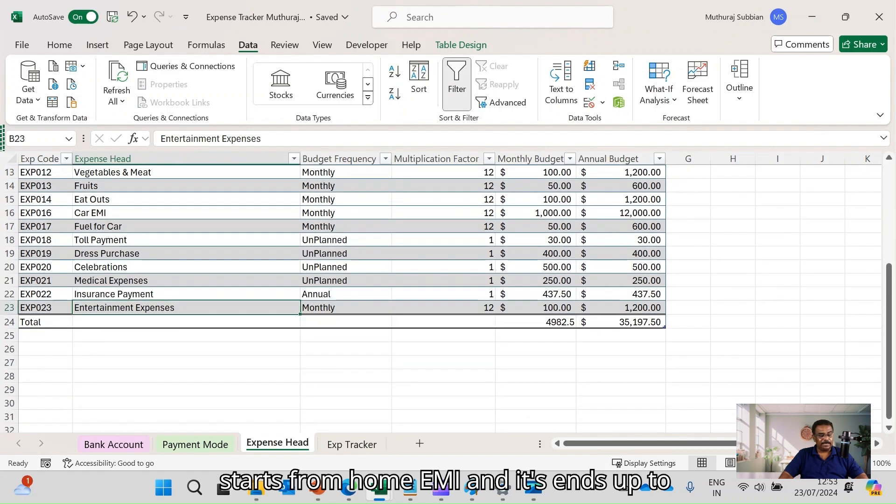
key(ctrl+Page_Down)
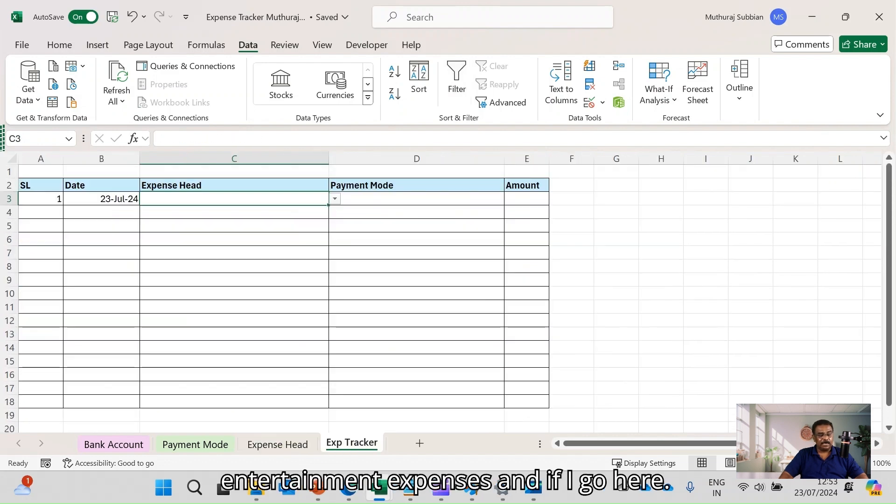
key(alt+Down)
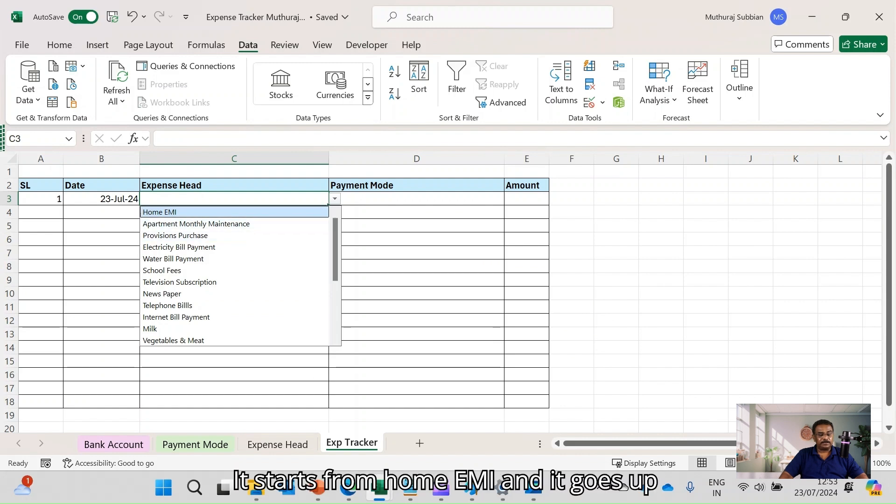
drag(335, 248, 335, 302)
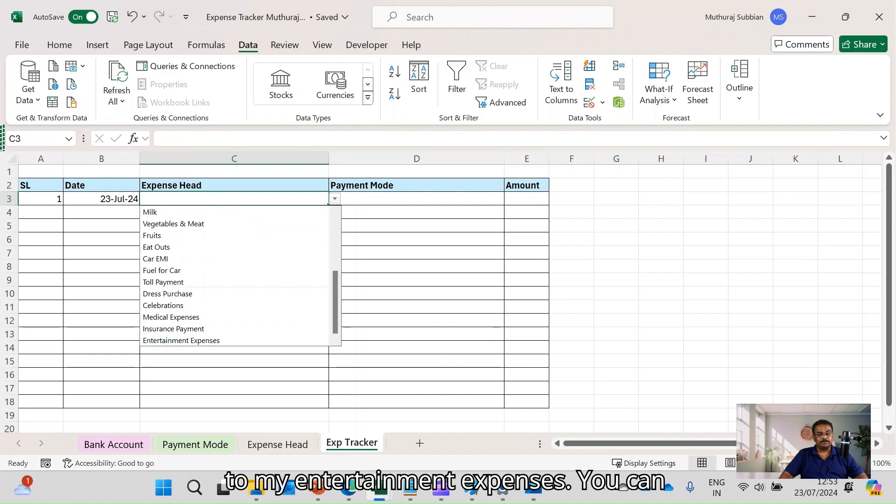
Step: Choose Fruits in C3, and replace it with Entertainment Expenses by entering "en" and accepting the autocomplete suggestion
click(196, 236)
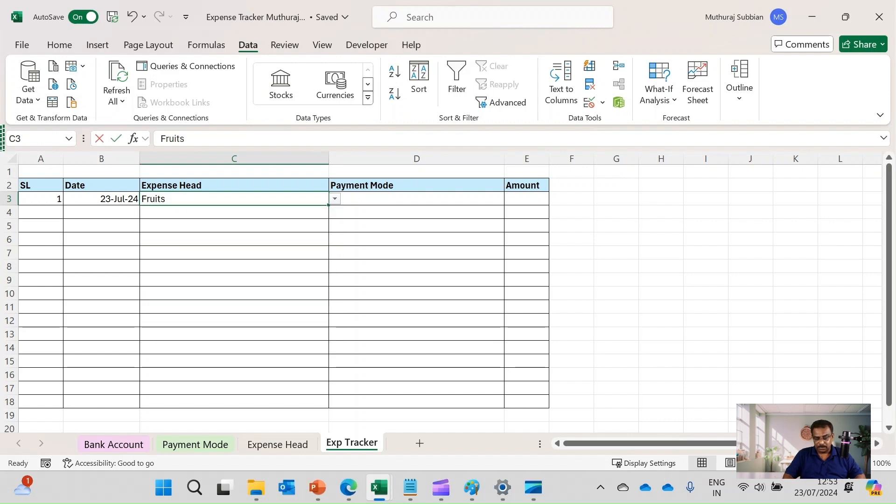
key(BackSpace)
text(en)
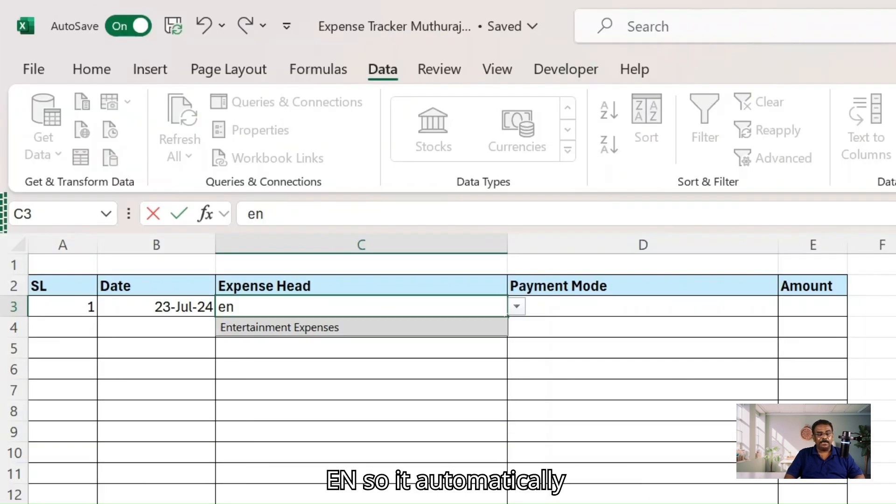
key(Down)
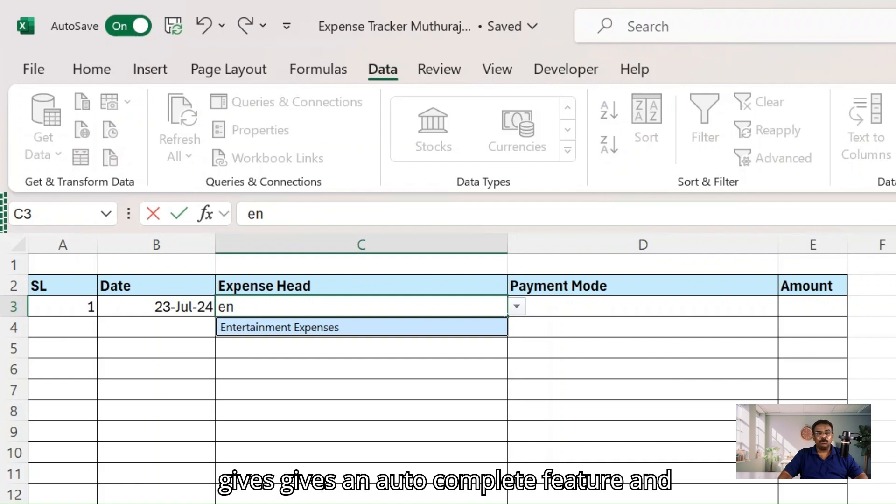
key(Return)
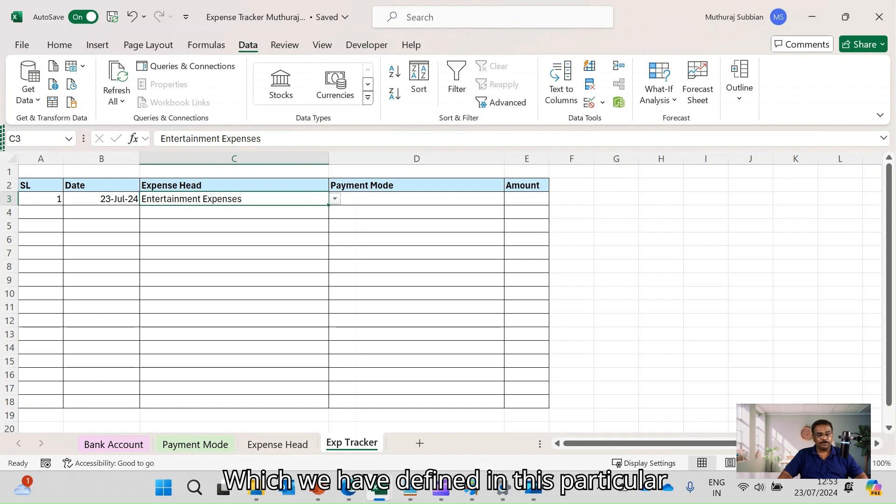
Step: Copy C3 and paste only its validation into the remaining Expense Head cells C4:C18
click(102, 199)
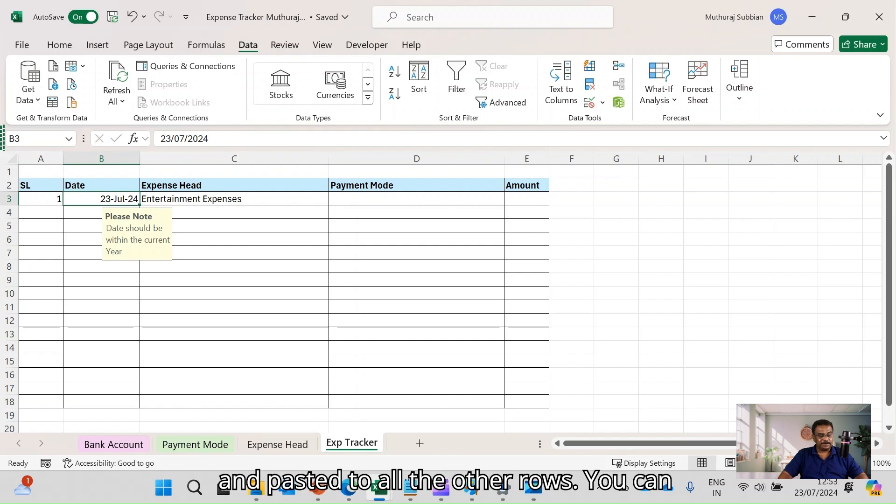
click(235, 199)
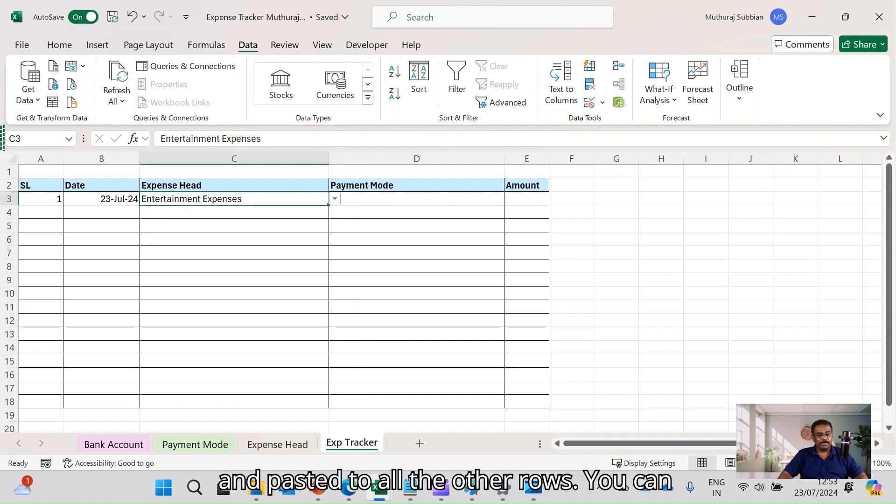
right_click(232, 199)
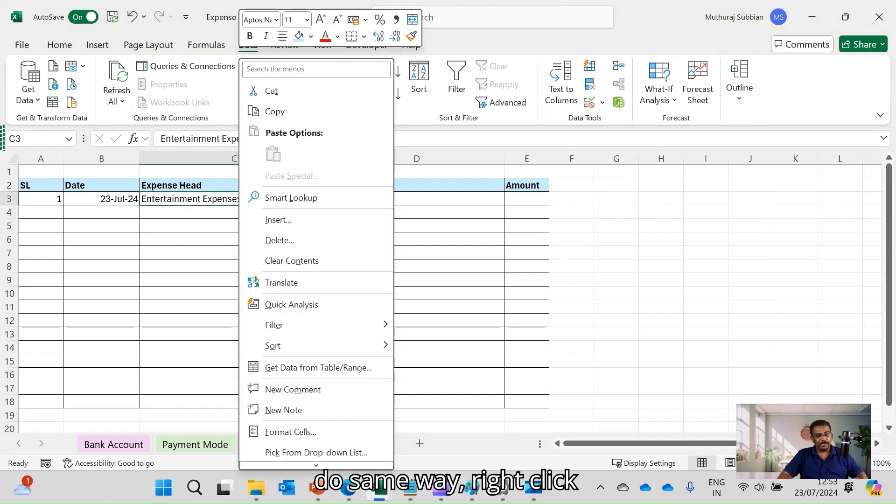
click(262, 111)
click(234, 213)
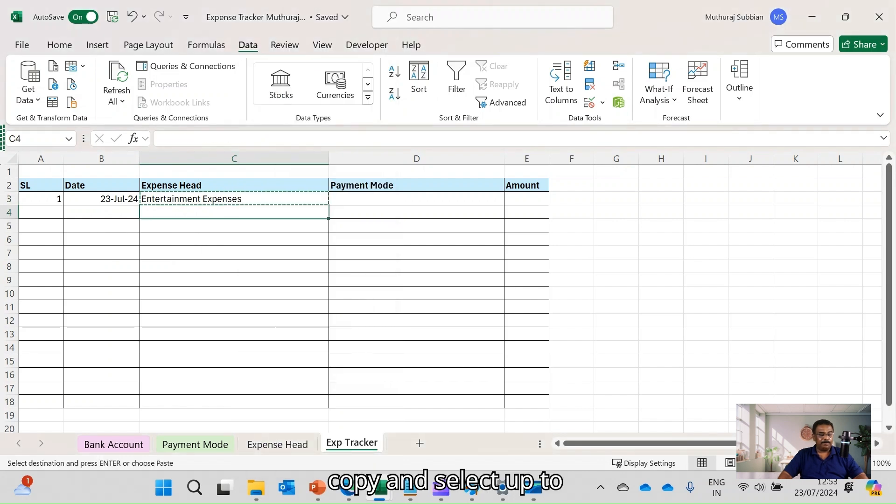
scroll(234, 280, down, 4)
shift+click(234, 240)
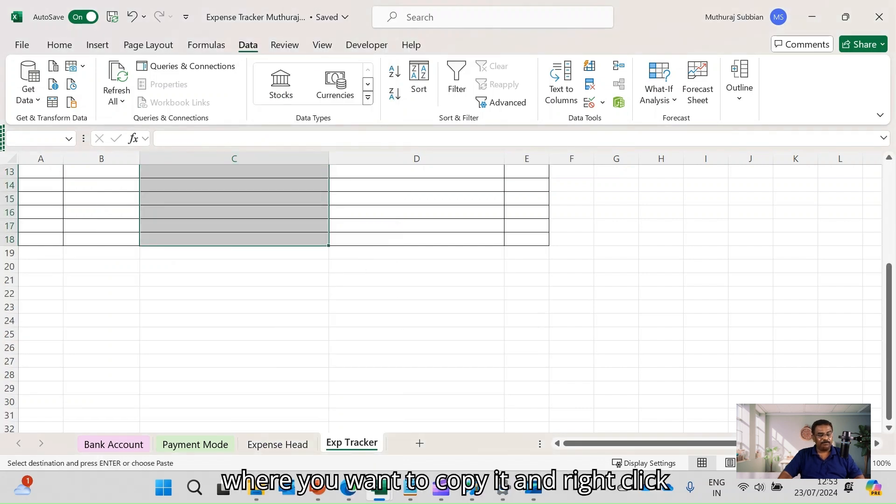
scroll(234, 280, up, 4)
right_click(187, 262)
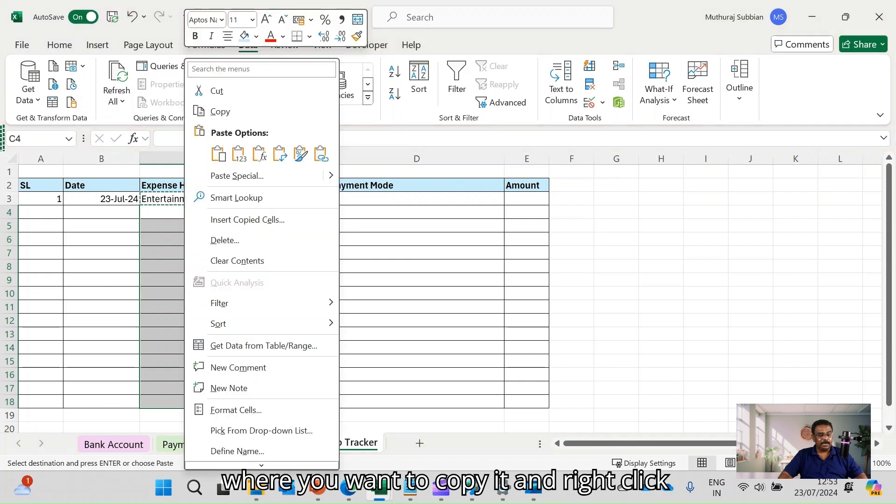
click(229, 174)
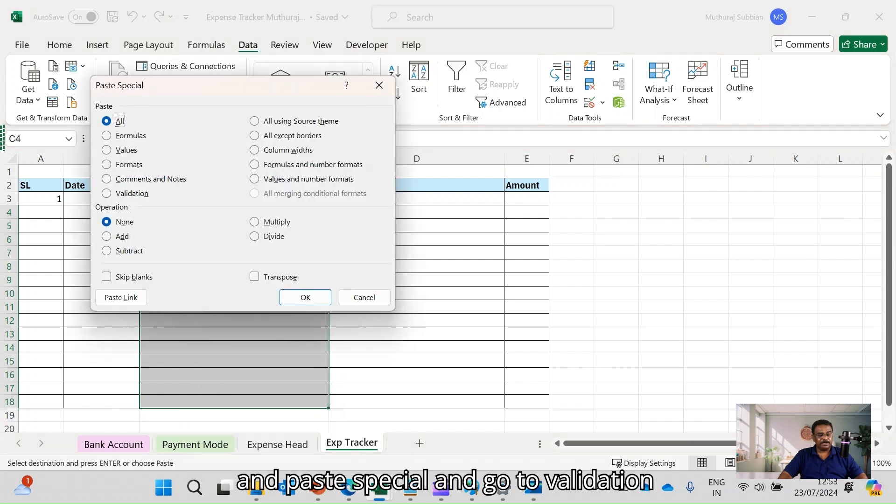
key(n)
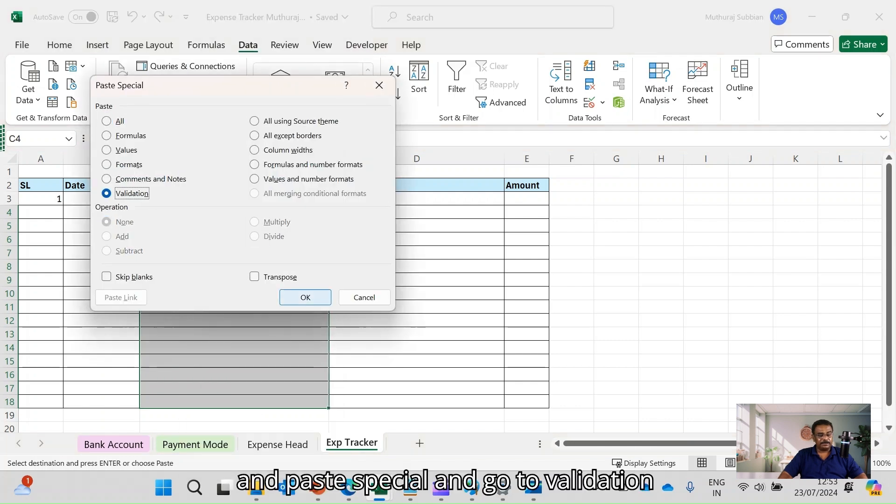
click(305, 298)
Step: Test the copied list in C5 by choosing Water Bill Payment, and clear the cell again
click(271, 226)
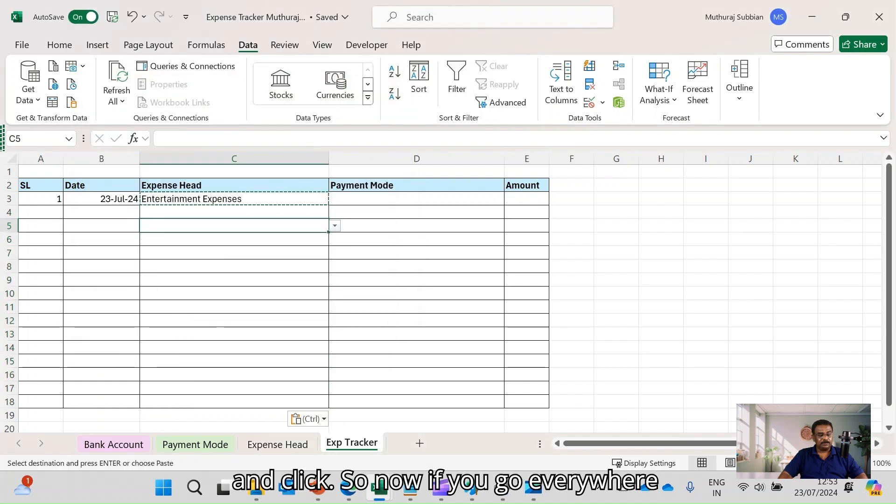
click(335, 225)
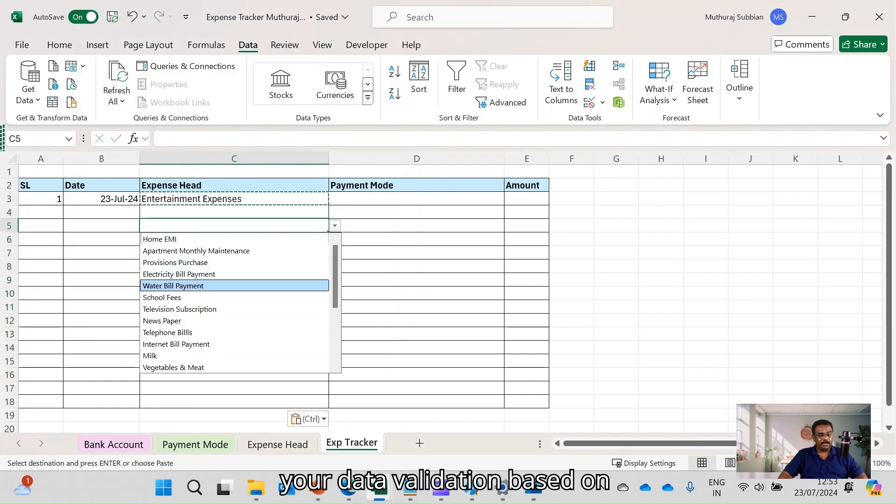
click(187, 286)
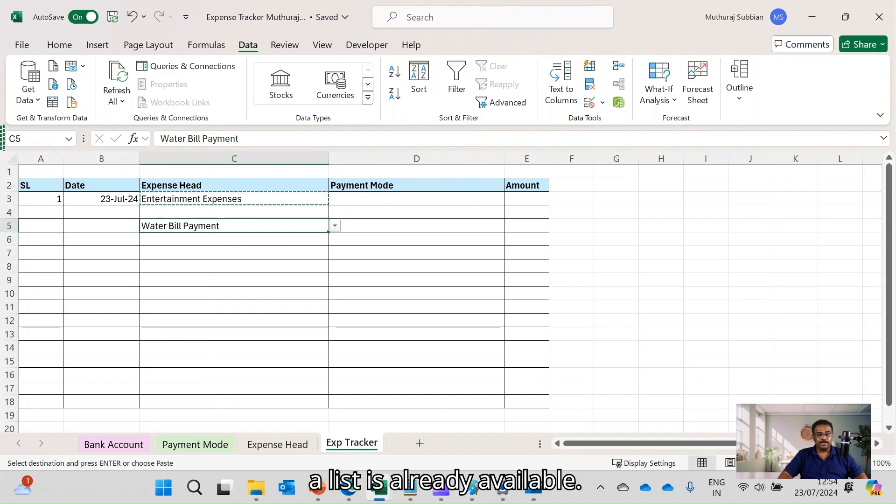
key(Delete)
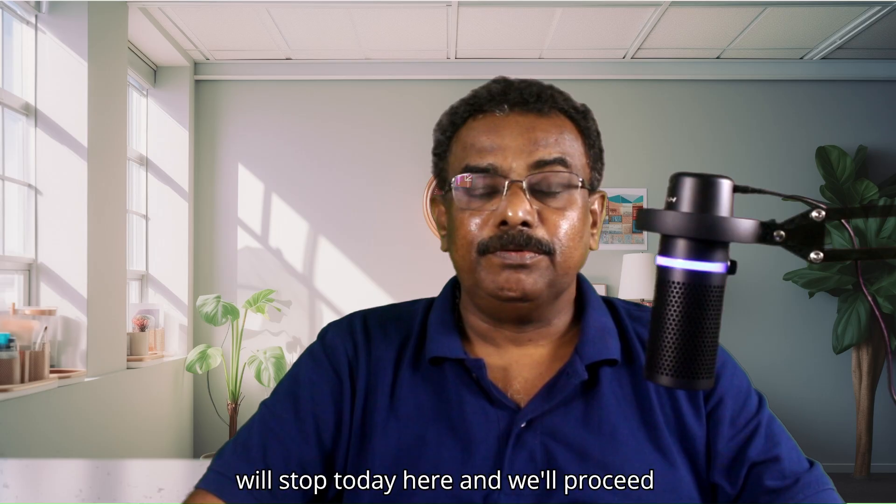